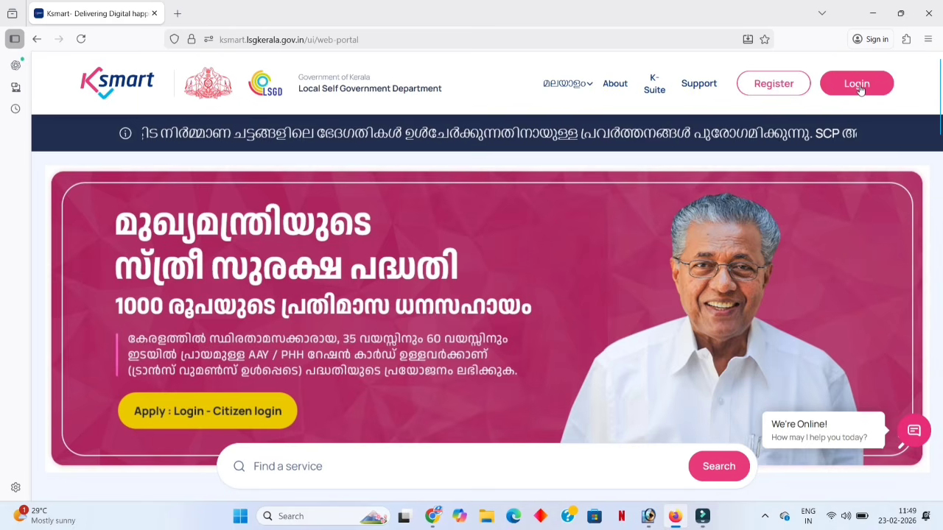
Step: Sign in through Citizen Login with the one-time password sent to the registered mobile
click(860, 89)
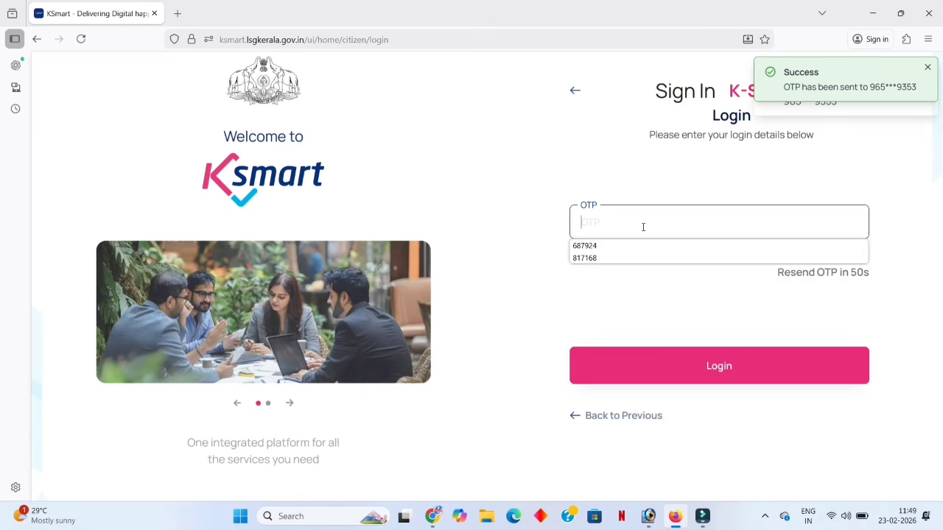
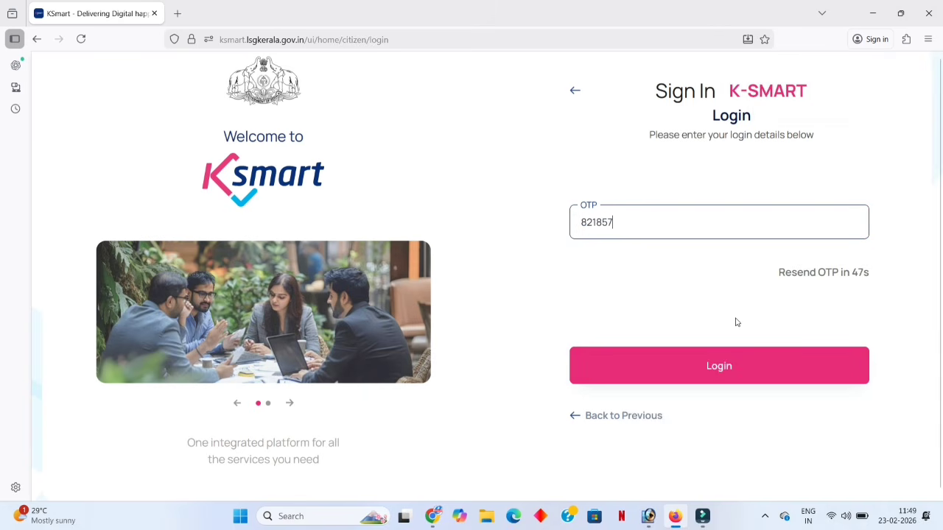
click(757, 367)
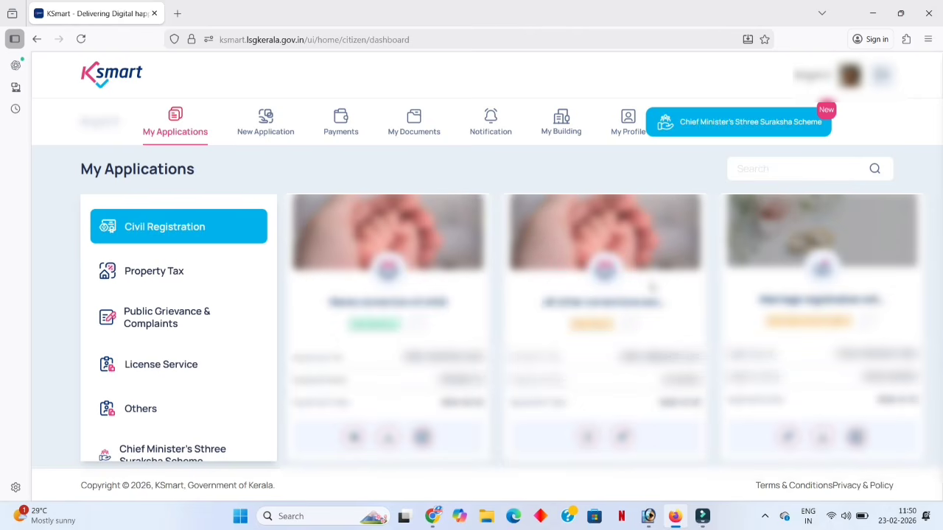
scroll(651, 287, down, 3)
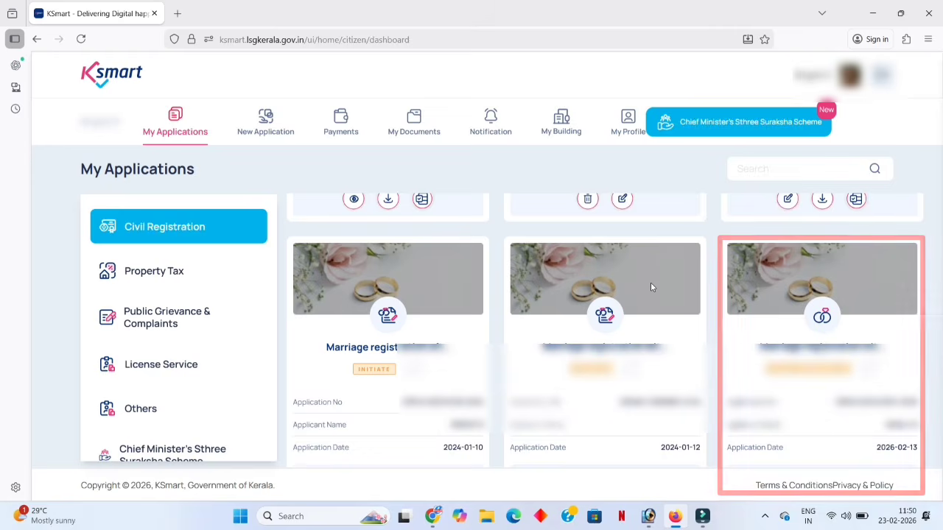
scroll(650, 287, down, 2)
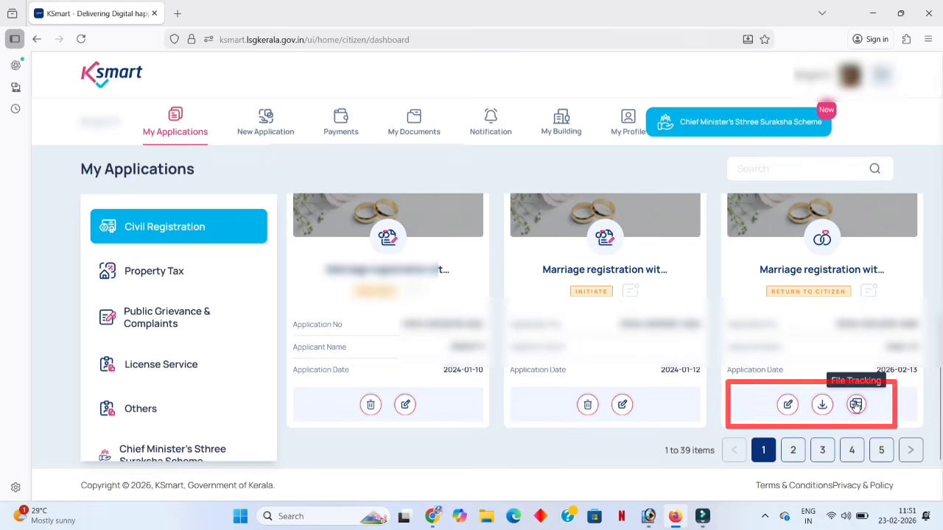
click(856, 405)
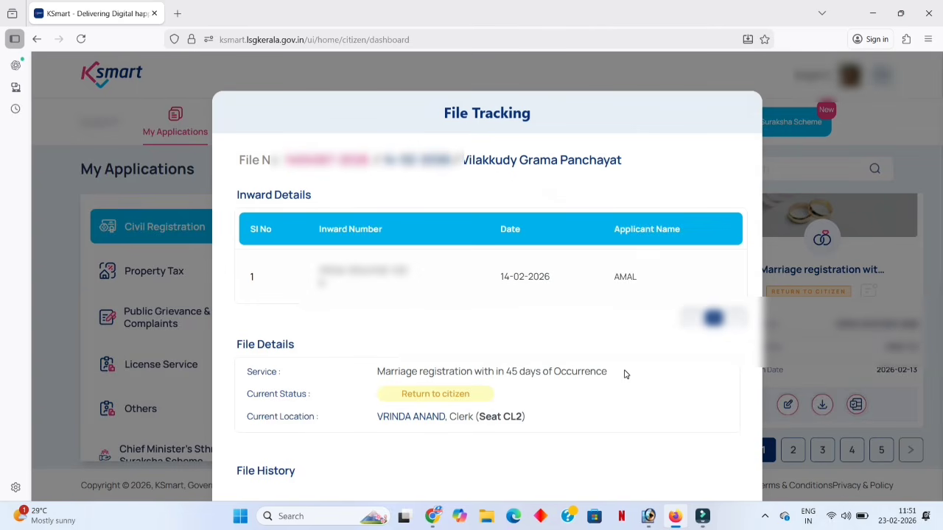
scroll(624, 374, down, 2)
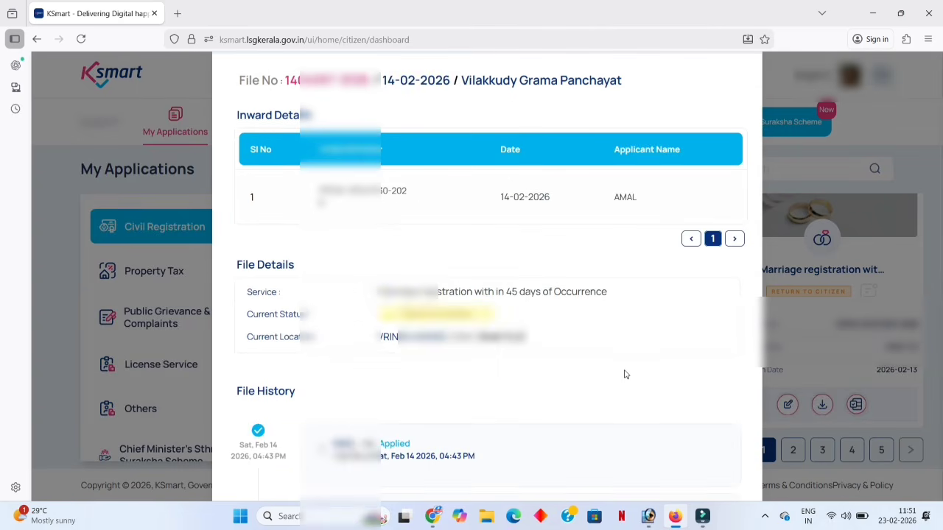
scroll(624, 374, down, 2)
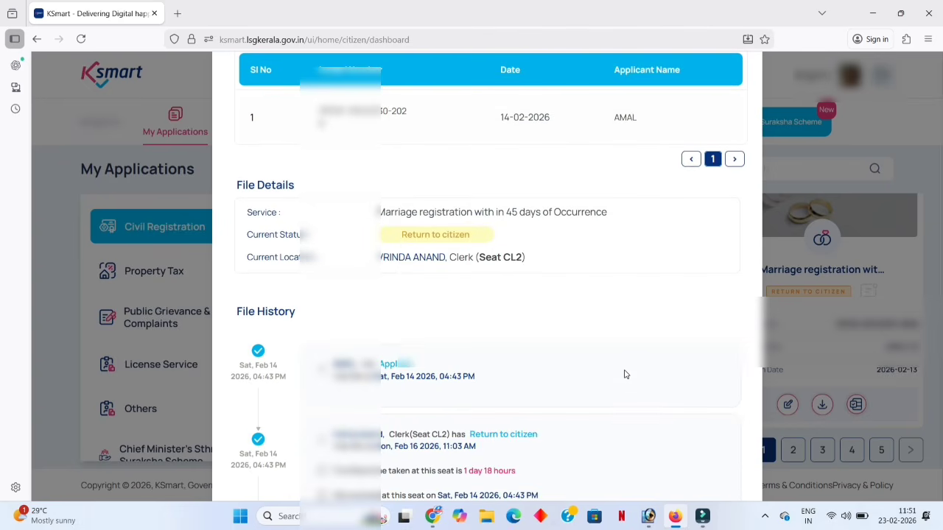
scroll(624, 375, down, 4)
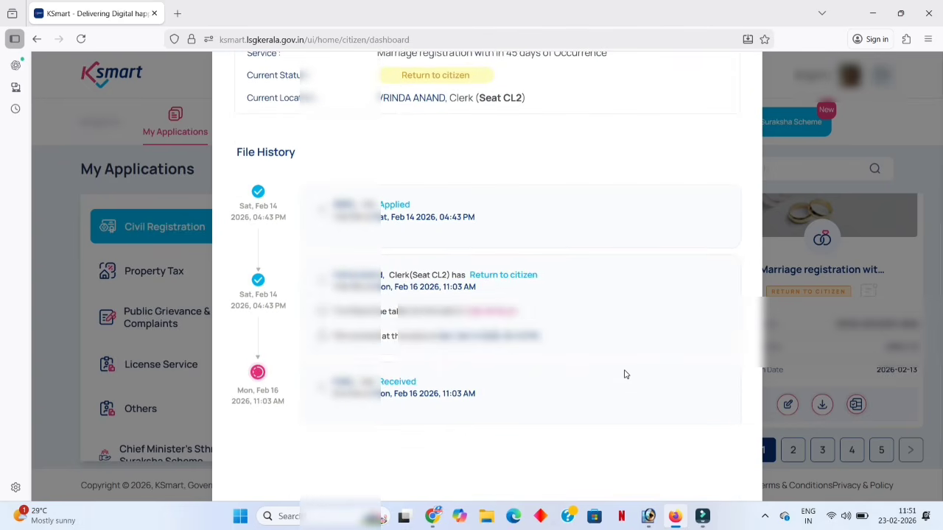
scroll(624, 374, down, 2)
click(718, 468)
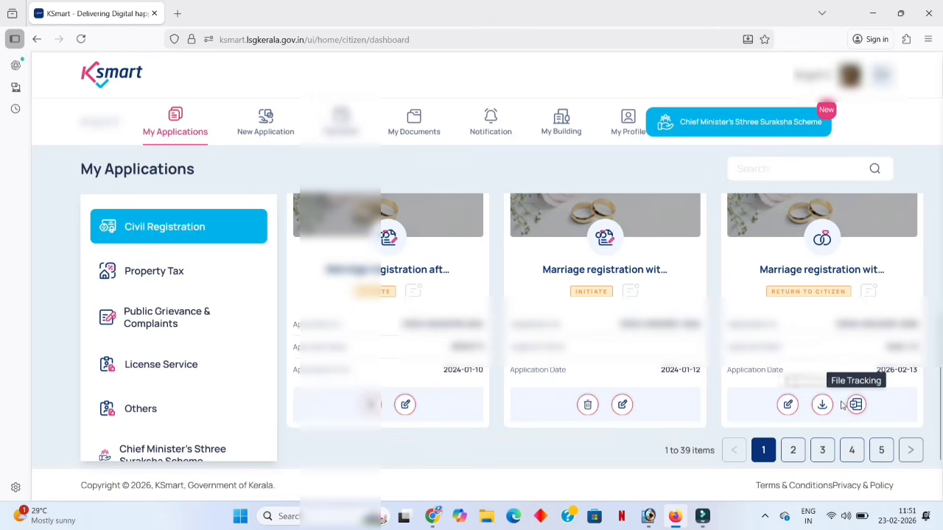
Step: Check the returned application's file history, then open the marriage registration for editing
click(789, 405)
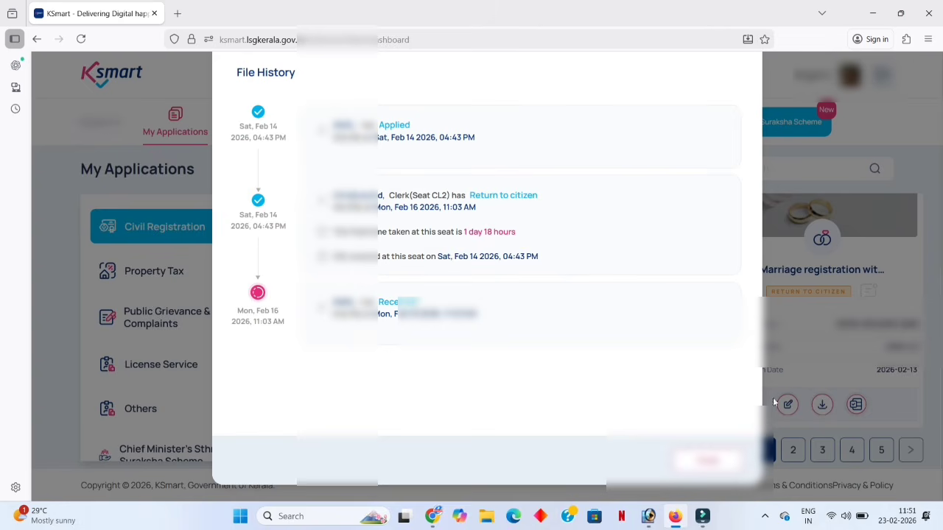
click(708, 461)
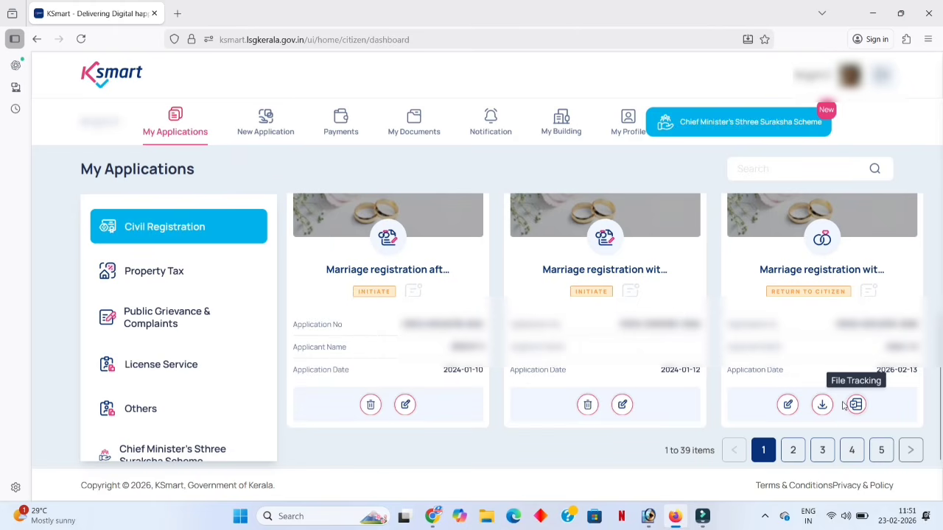
click(789, 405)
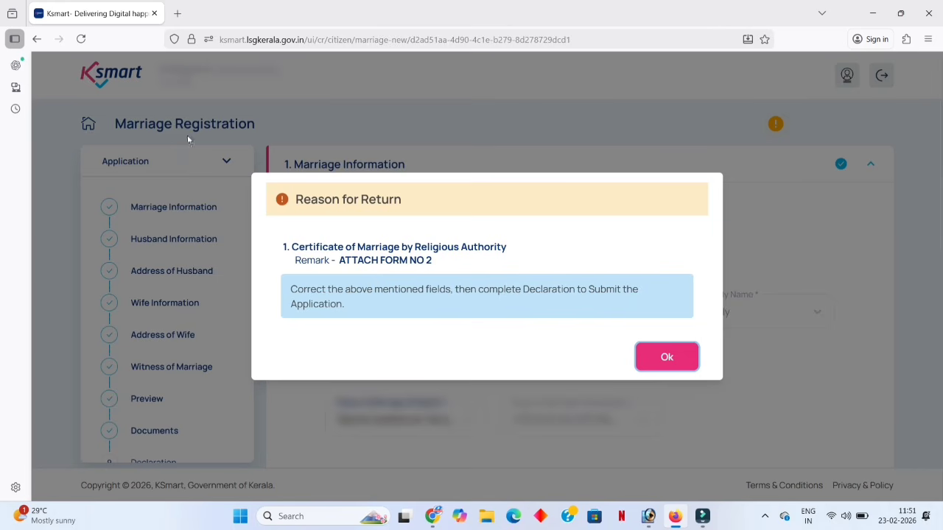
Step: In a new tab, search Google for 'kerala marriage form 2' via the suggestion list
key(ctrl+t)
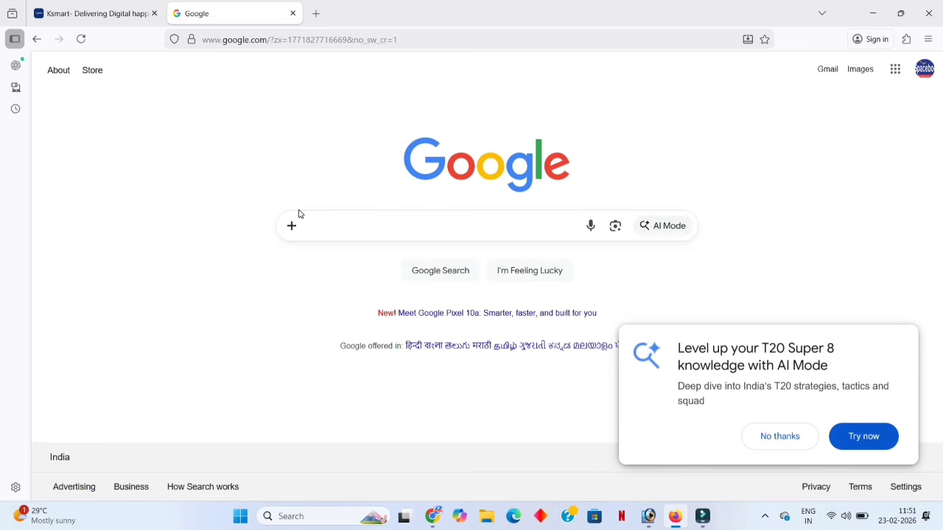
click(309, 228)
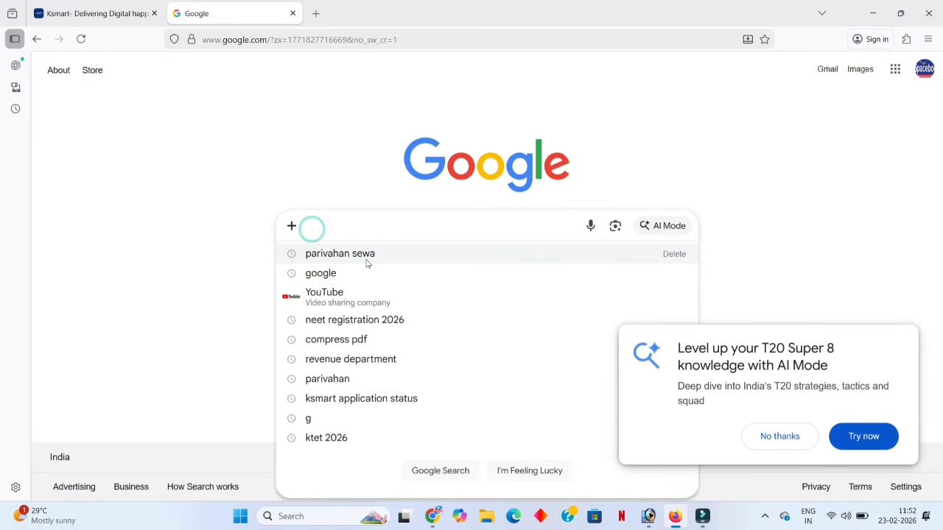
text(kerala m)
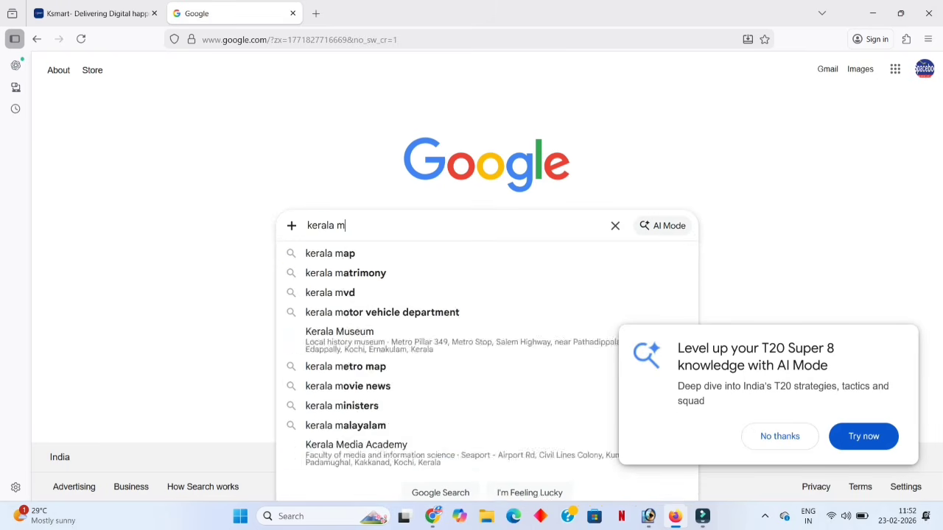
text(arriage)
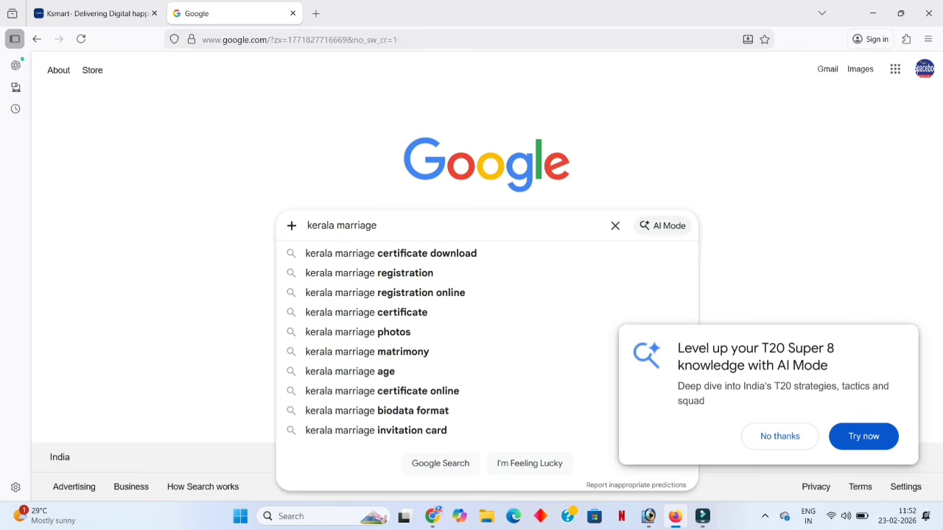
text( form)
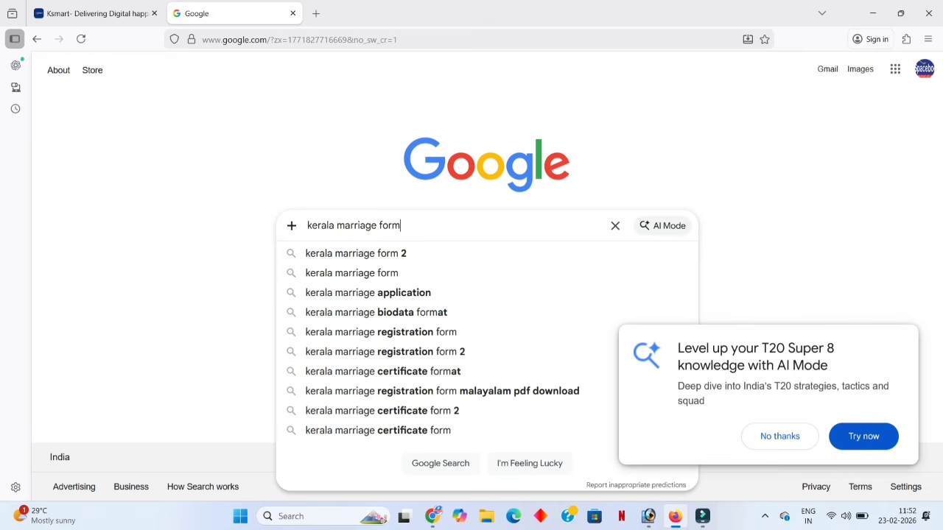
click(374, 253)
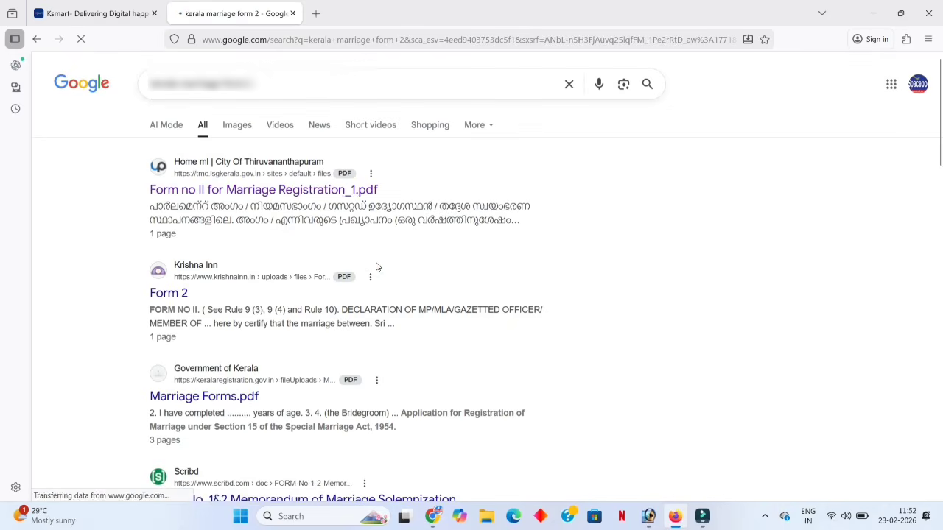
Step: Open the 'Form no II for Marriage Registration_1.pdf' result in the PDF viewer
click(302, 192)
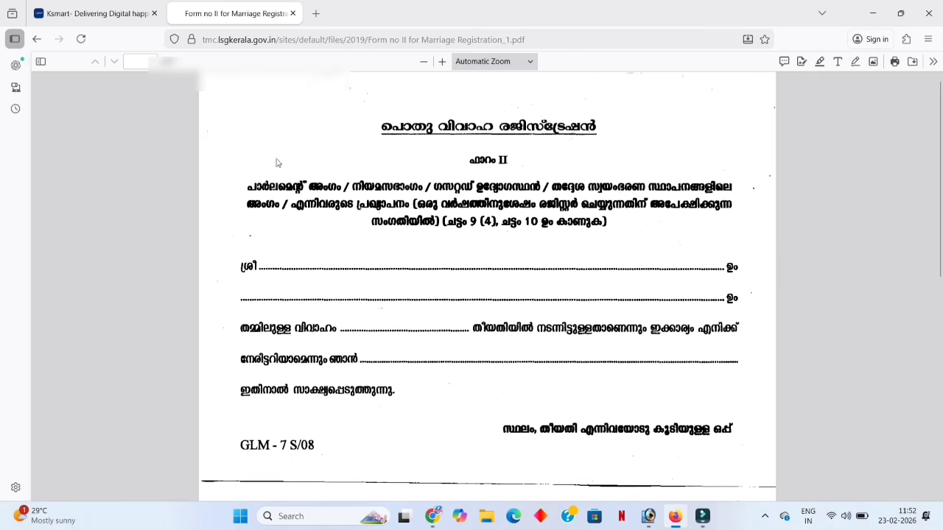
Step: Back in the Ksmart tab, dismiss the Reason for Return notice and save Marriage Information
click(77, 21)
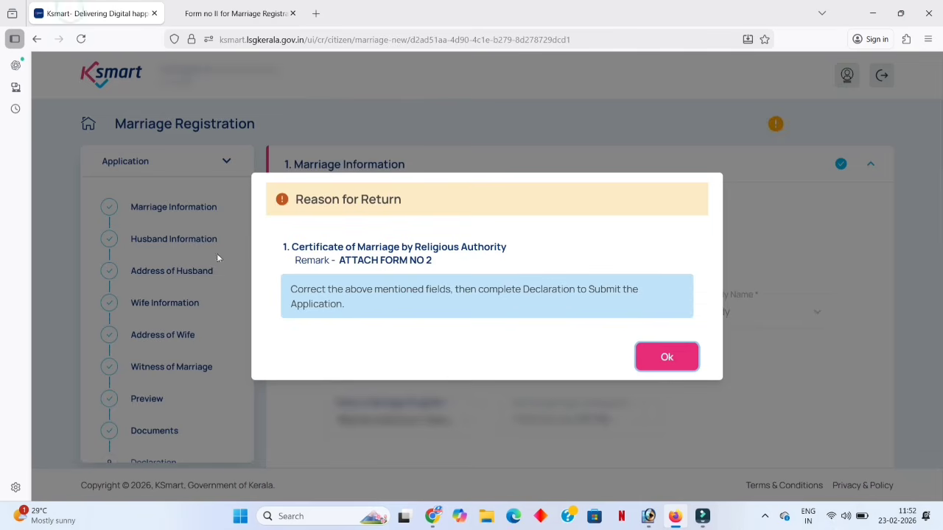
click(667, 358)
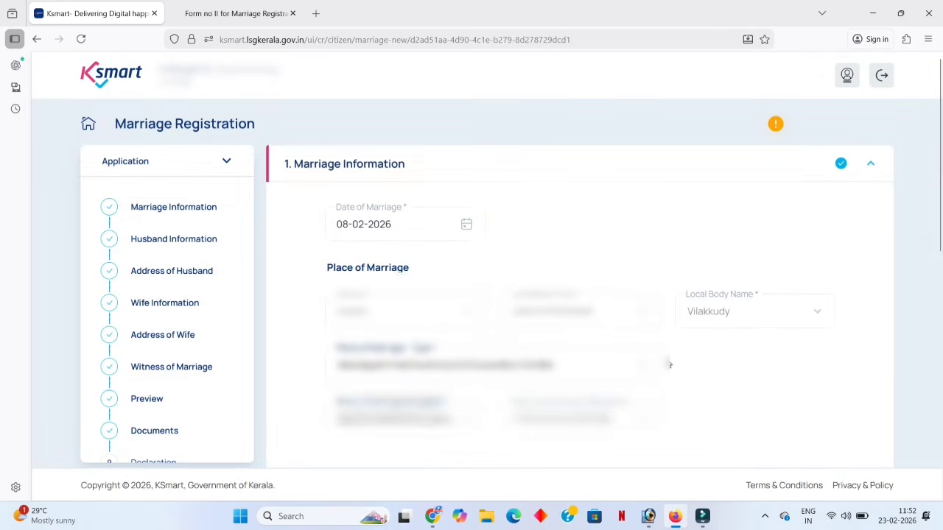
scroll(669, 365, down, 2)
scroll(669, 364, up, 2)
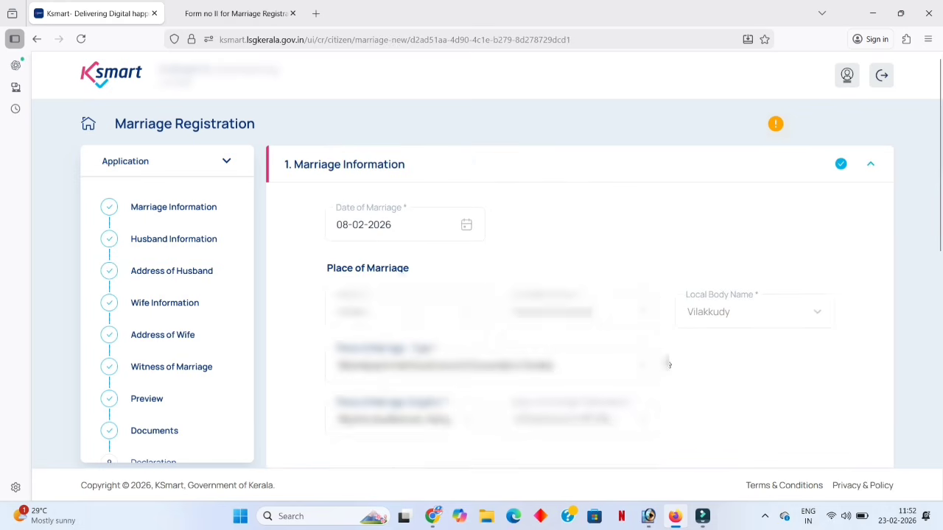
click(521, 313)
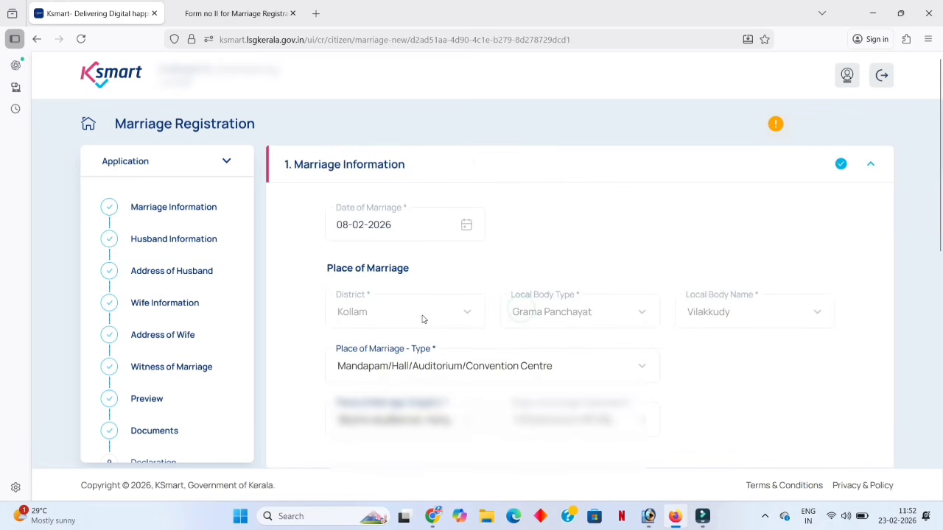
click(464, 227)
click(446, 321)
drag(566, 323, 594, 324)
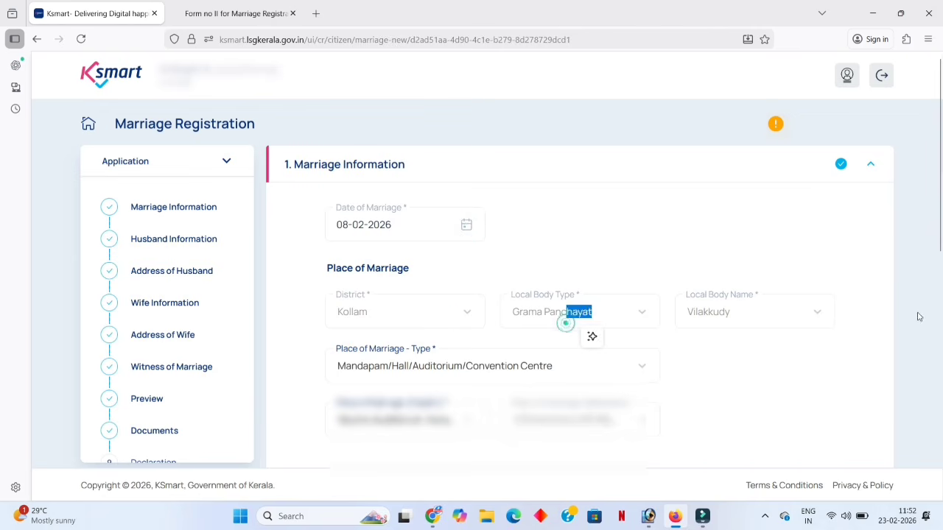
click(692, 406)
scroll(737, 354, down, 2)
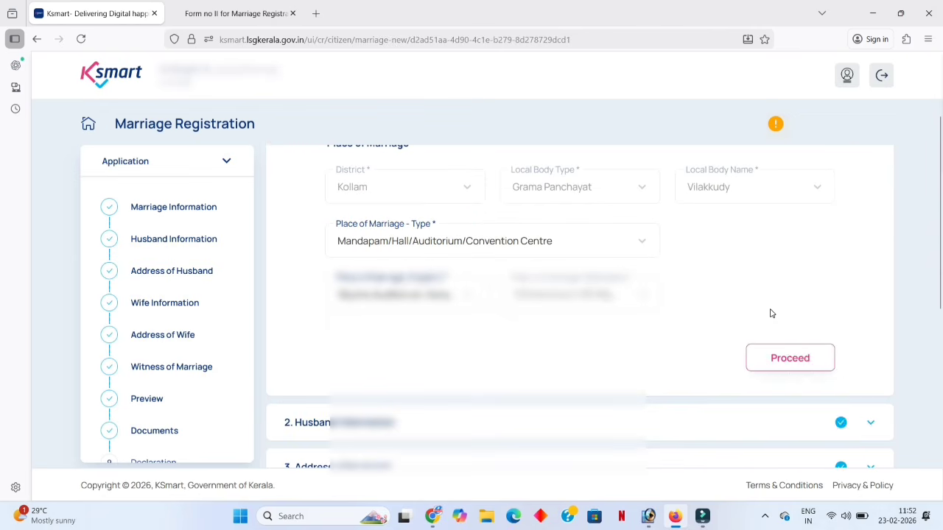
click(801, 357)
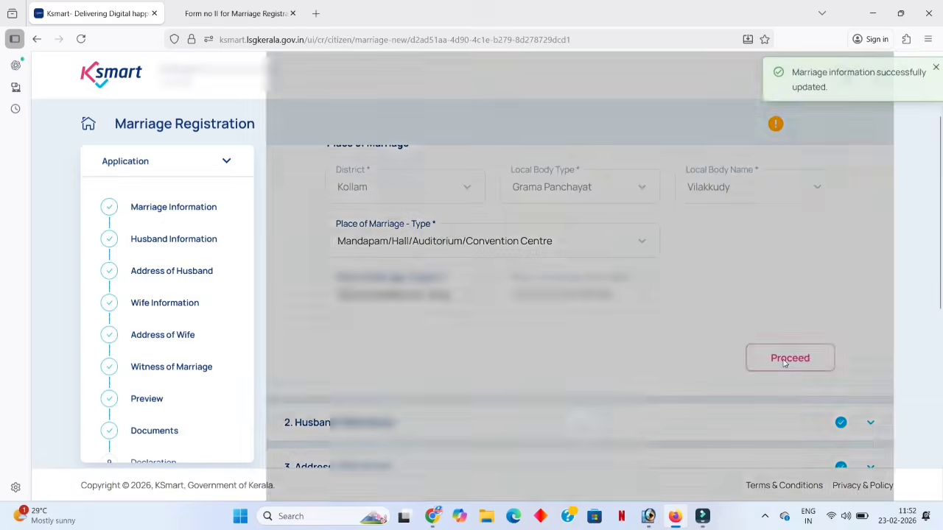
Step: Review and save the Husband Information and Address of Husband sections
scroll(786, 365, down, 1)
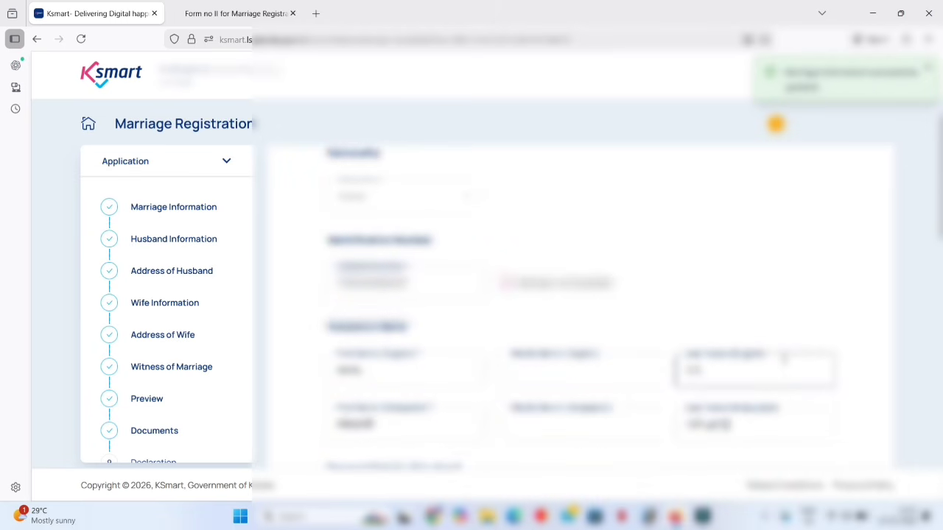
scroll(784, 360, down, 2)
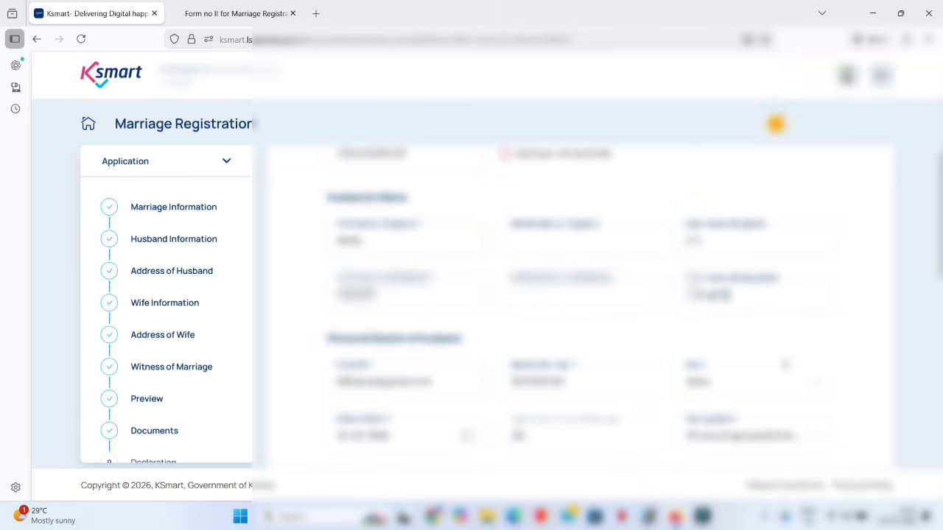
scroll(786, 365, down, 2)
scroll(785, 364, up, 2)
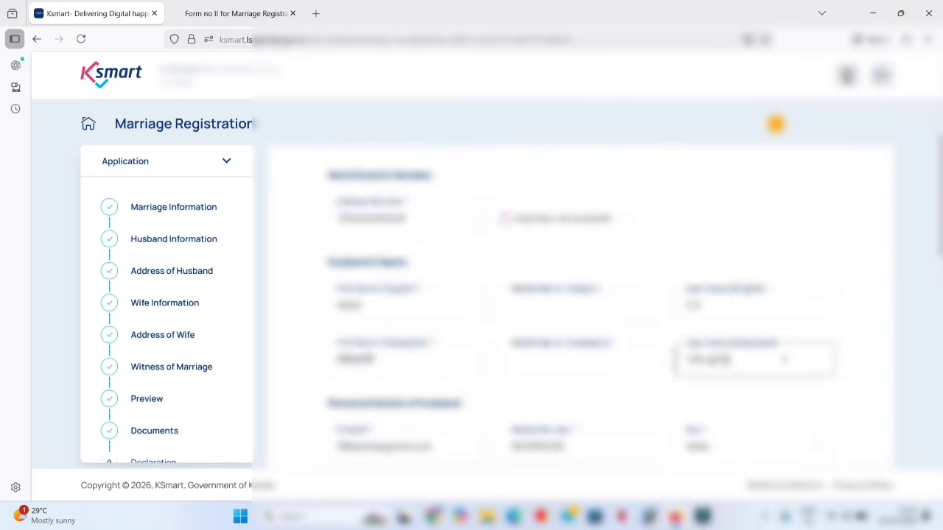
scroll(783, 358, down, 3)
scroll(784, 358, down, 4)
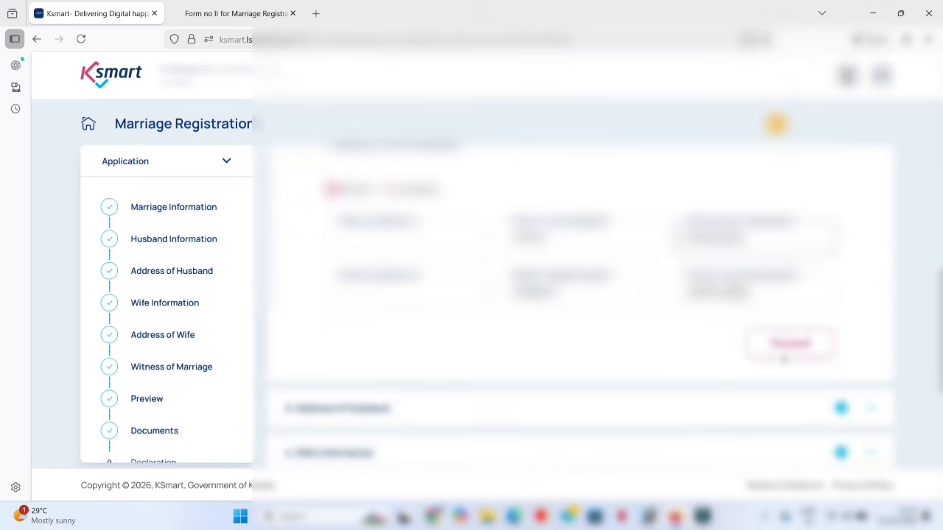
click(785, 353)
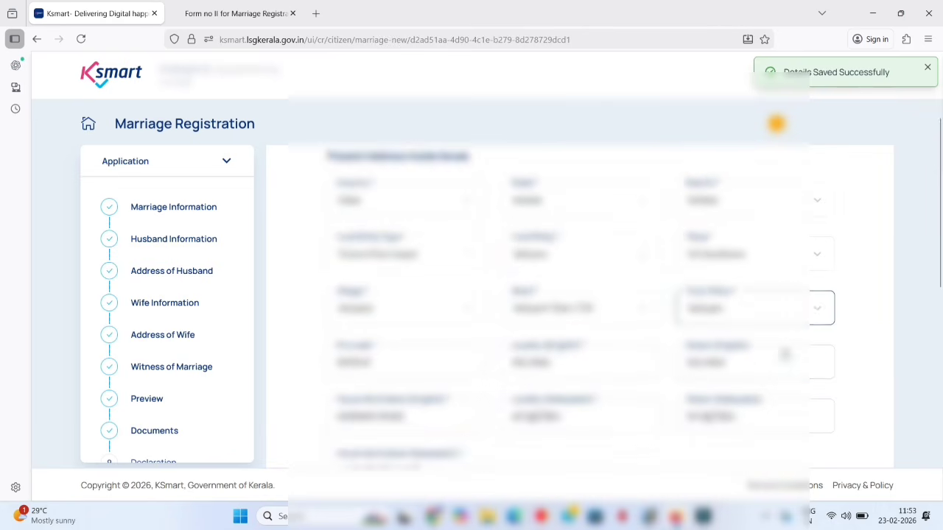
scroll(786, 355, down, 4)
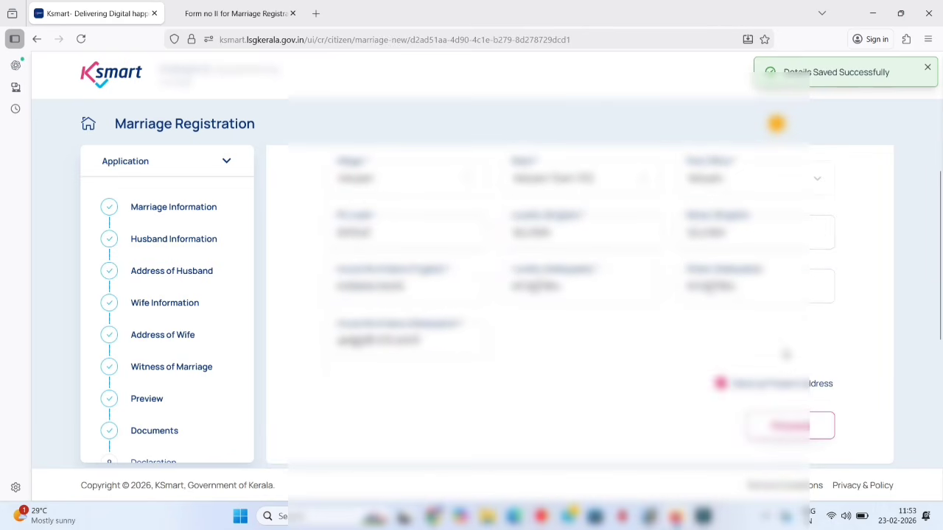
scroll(785, 356, up, 4)
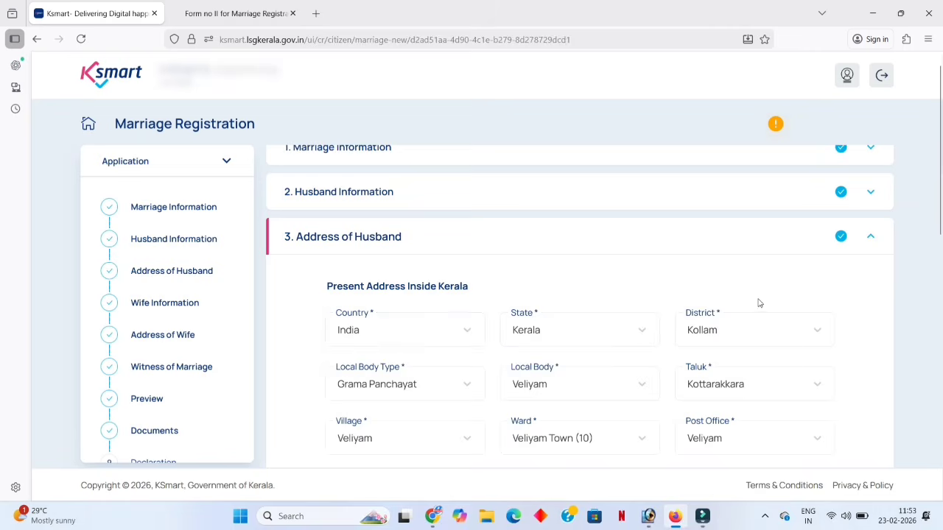
scroll(758, 302, down, 4)
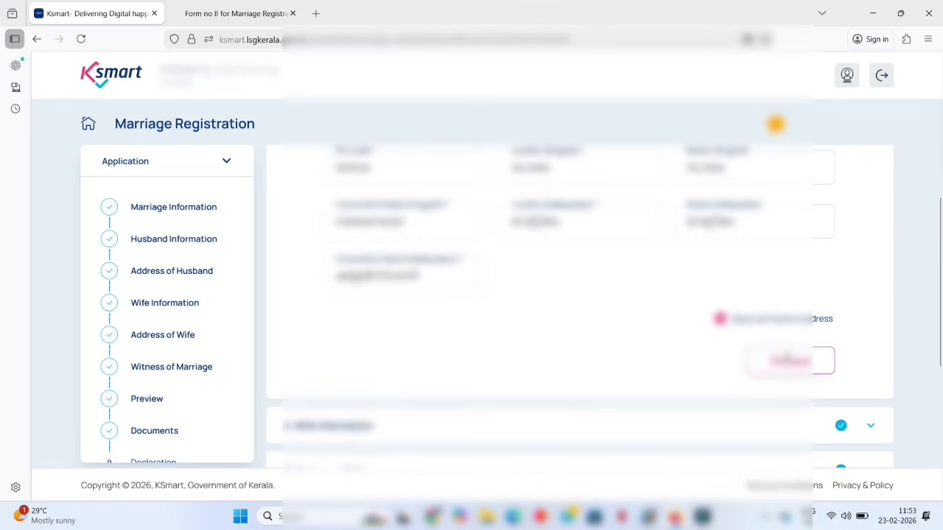
click(785, 354)
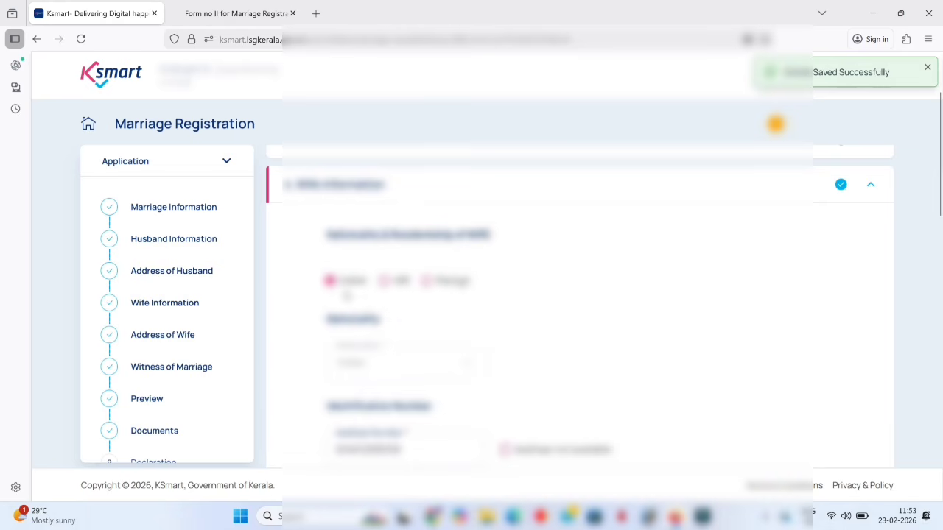
Step: Review and save the Wife Information and Address of Wife sections
scroll(442, 316, down, 1)
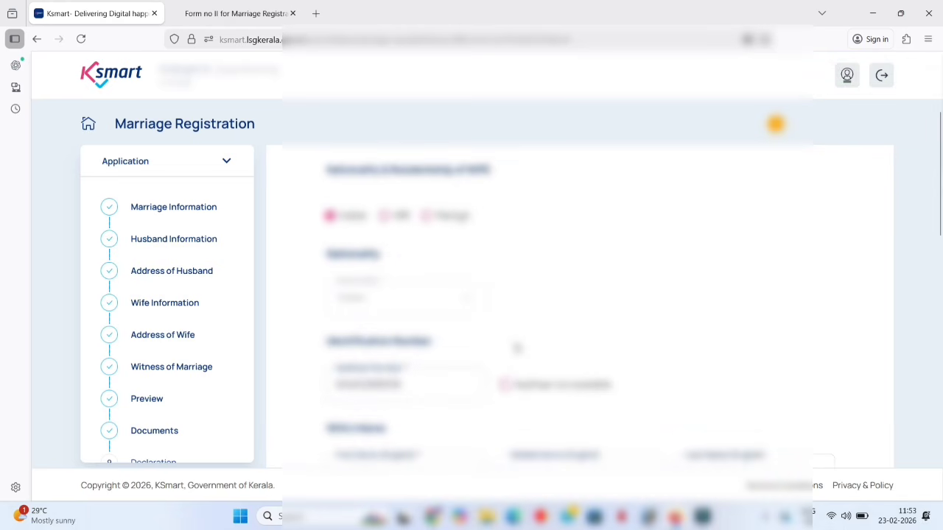
scroll(518, 348, up, 2)
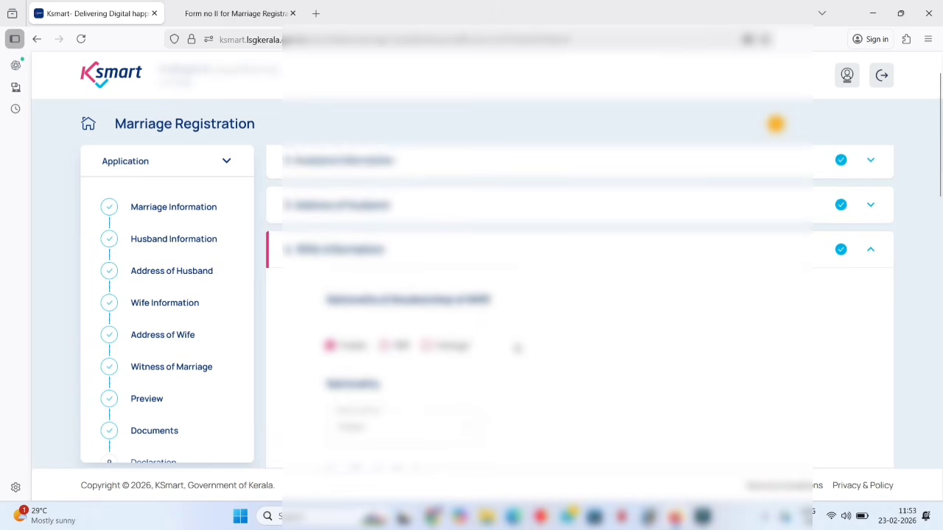
scroll(518, 347, down, 7)
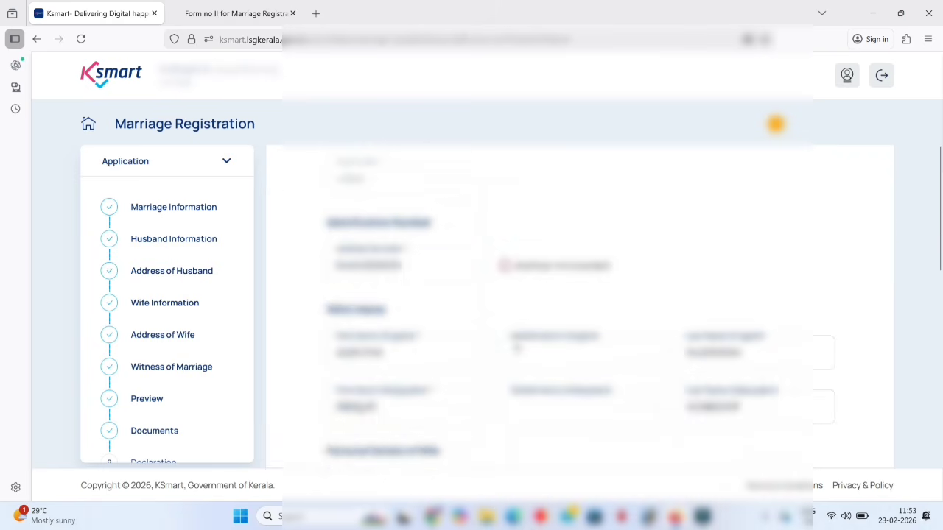
scroll(517, 348, down, 5)
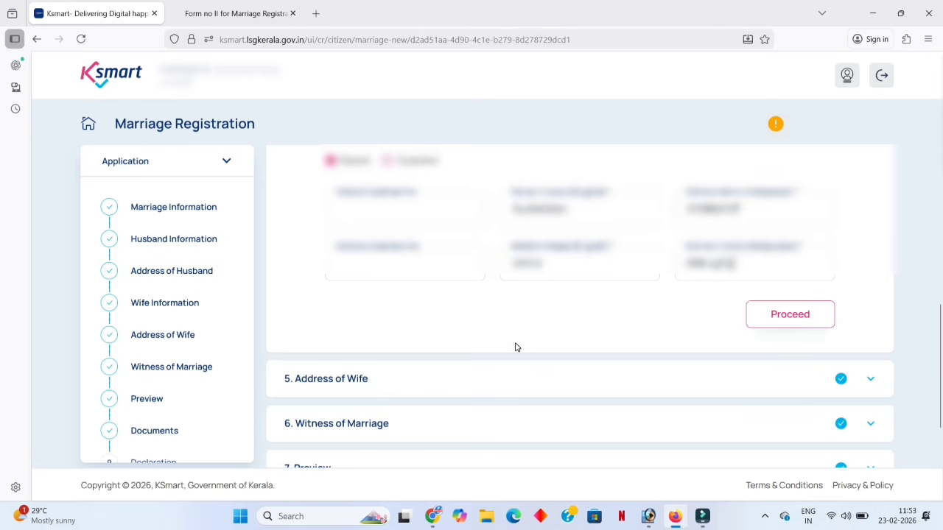
scroll(517, 348, down, 1)
scroll(517, 347, up, 1)
click(790, 315)
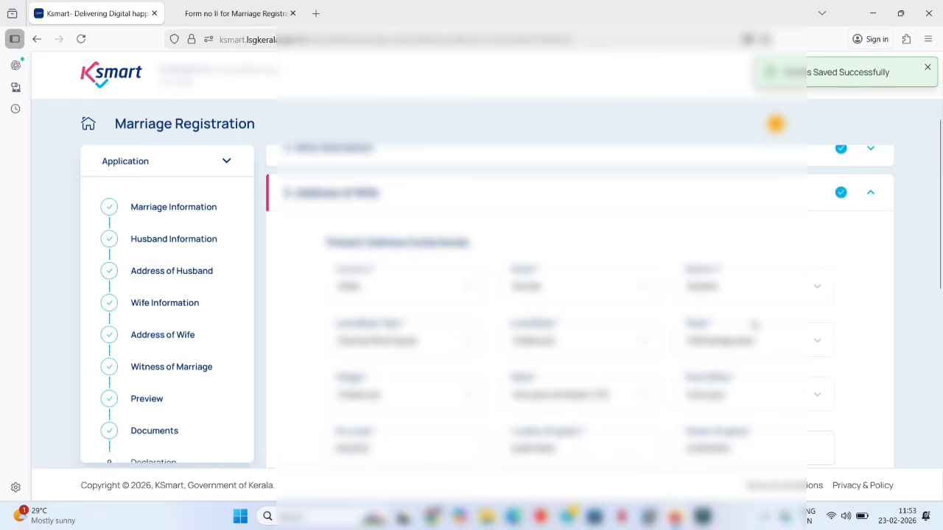
scroll(754, 324, down, 5)
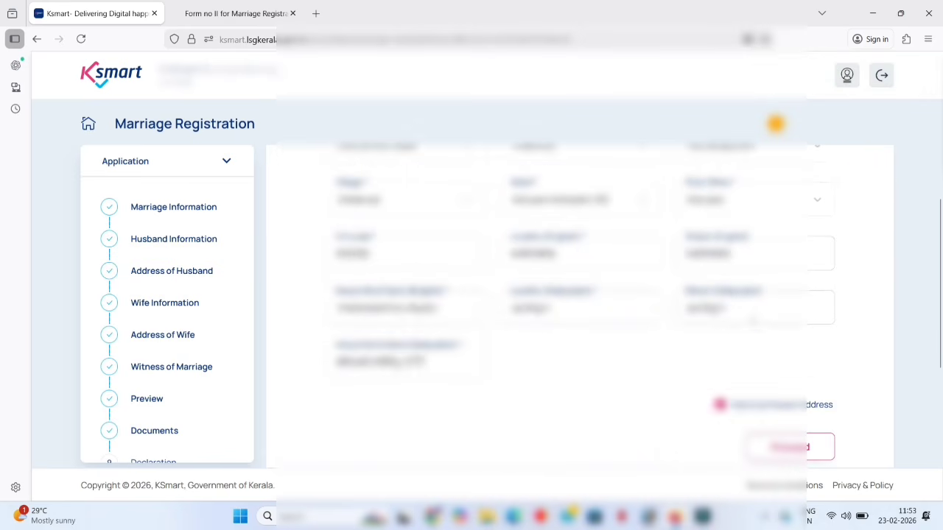
click(770, 383)
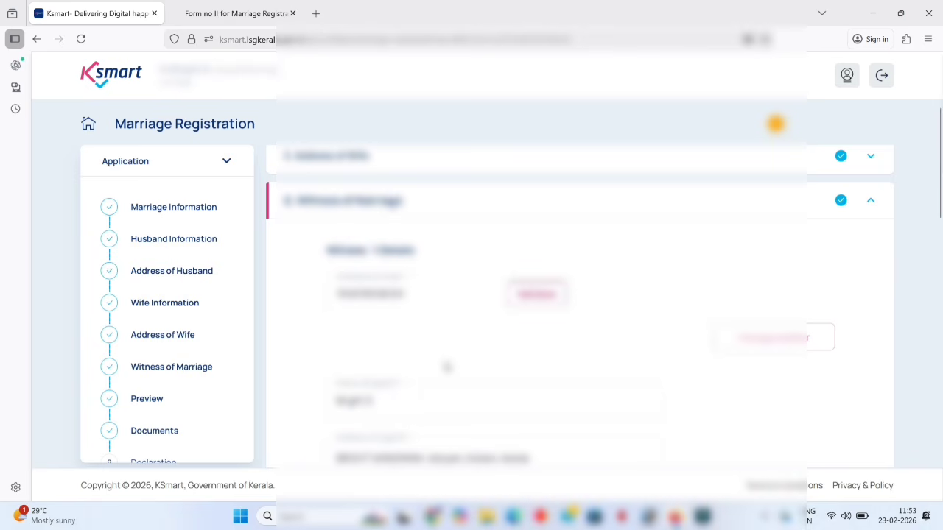
Step: Scroll through the Witness of Marriage details to the preview showing the couple's photos
scroll(446, 367, down, 5)
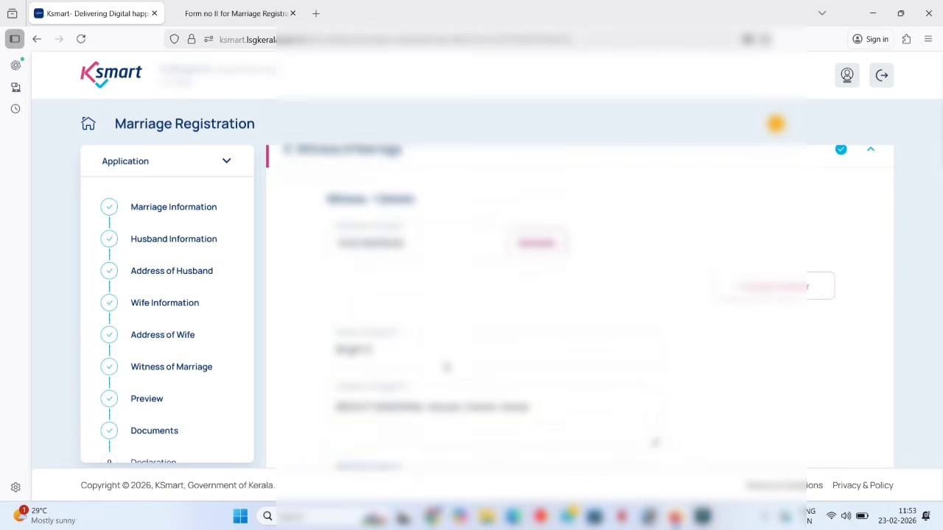
scroll(446, 367, up, 3)
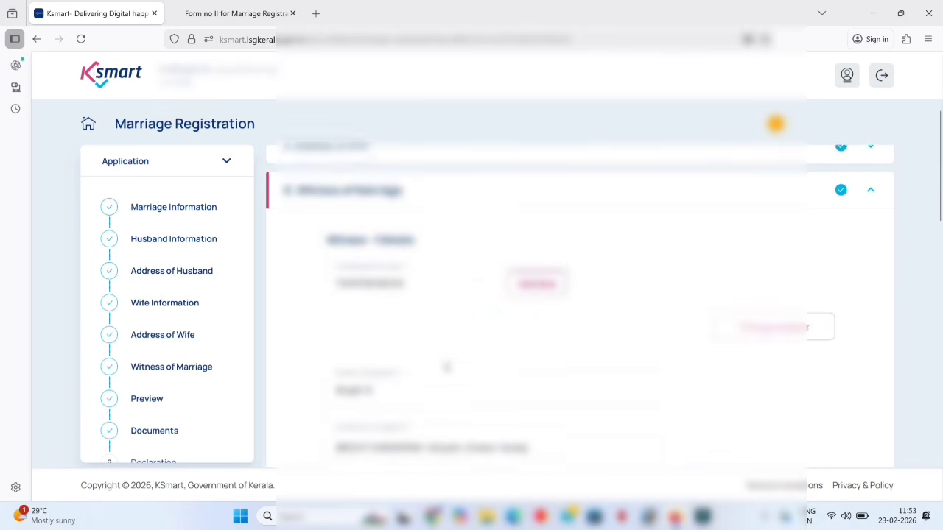
scroll(446, 367, down, 6)
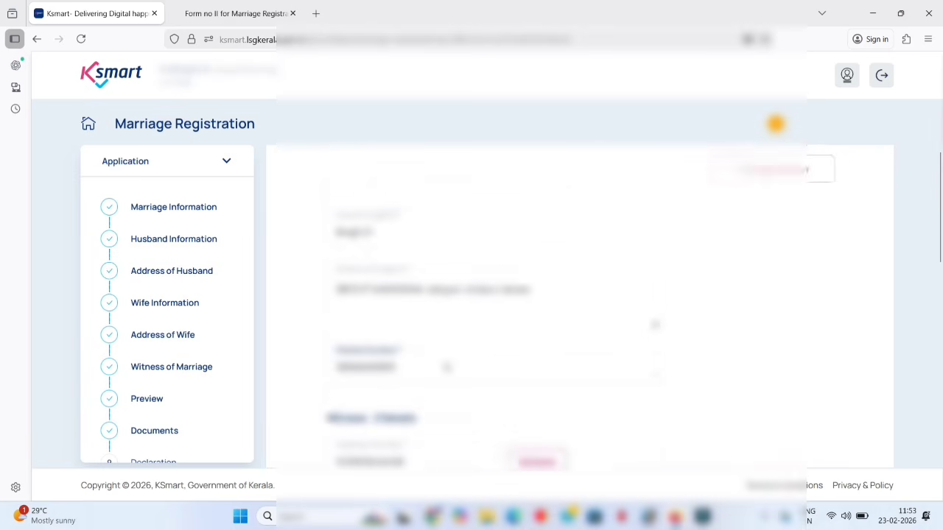
scroll(444, 362, down, 3)
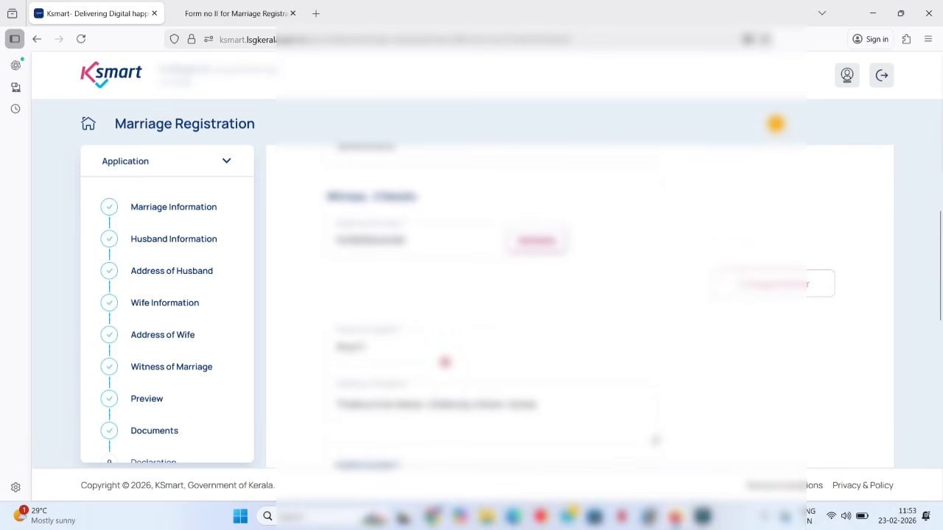
scroll(444, 362, down, 10)
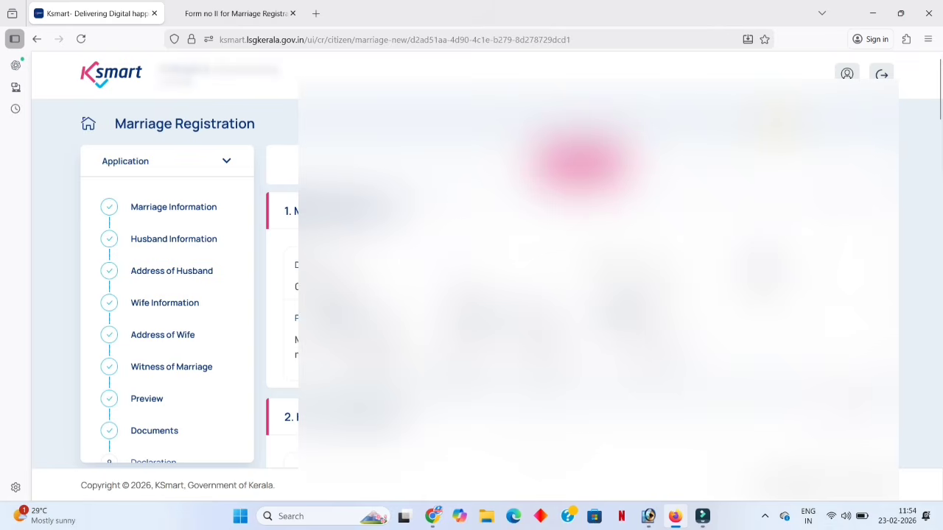
Step: Tick the information-verified declaration, view the certificate preview, and proceed to Documents
scroll(545, 310, down, 3)
scroll(545, 309, down, 5)
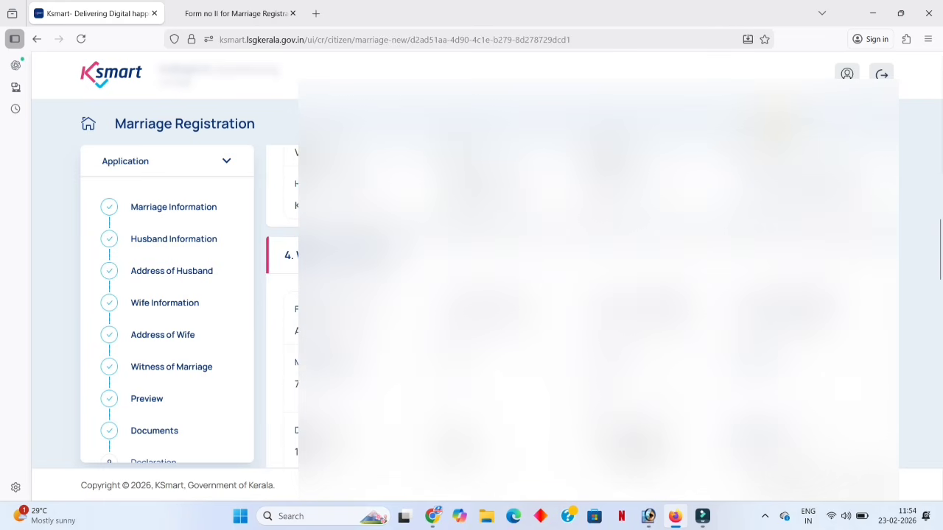
scroll(546, 310, down, 6)
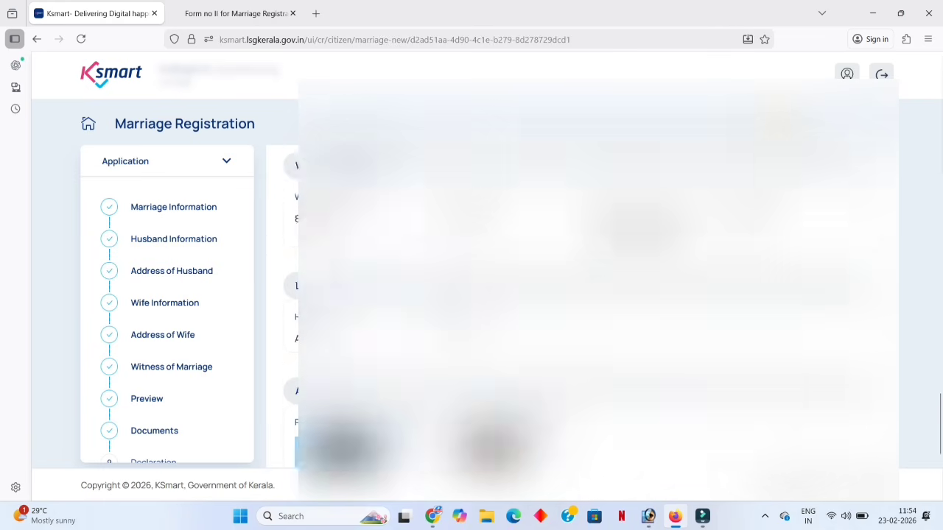
scroll(514, 418, down, 5)
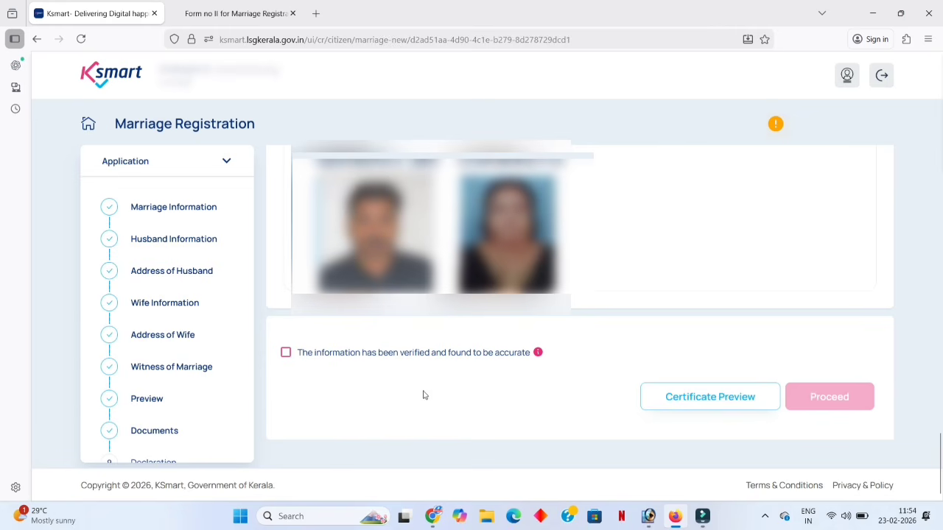
click(300, 358)
click(686, 397)
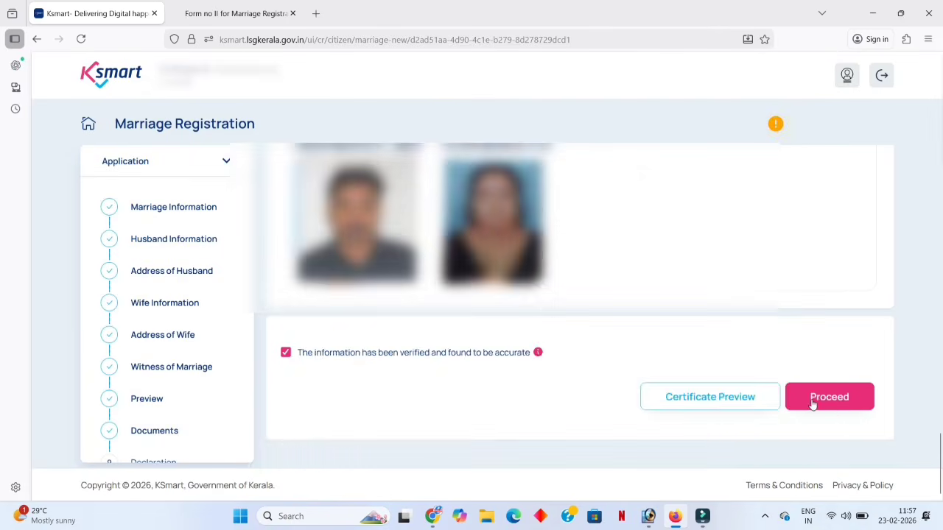
click(813, 404)
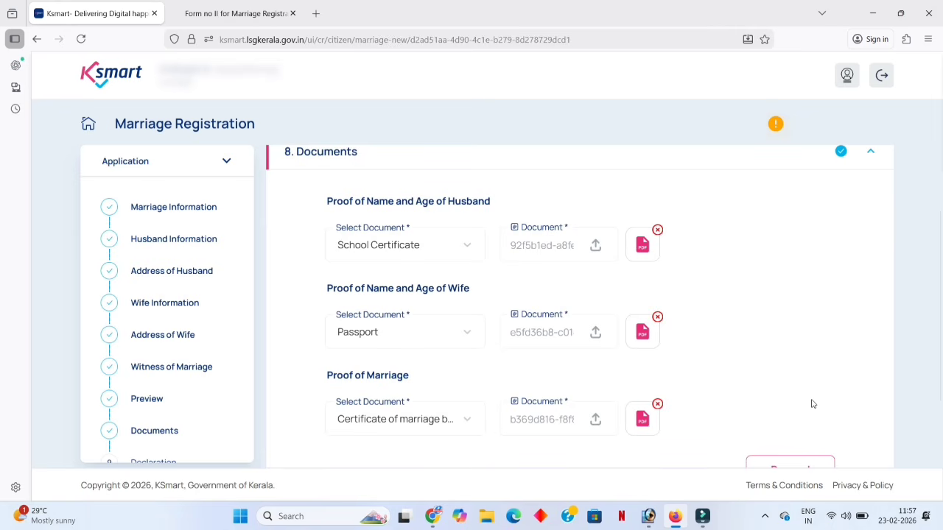
scroll(813, 405, down, 3)
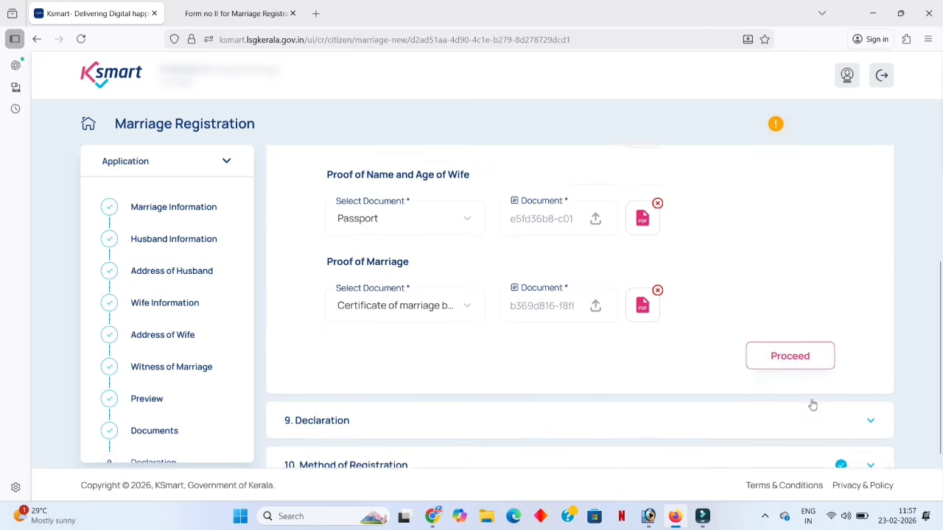
scroll(813, 404, up, 2)
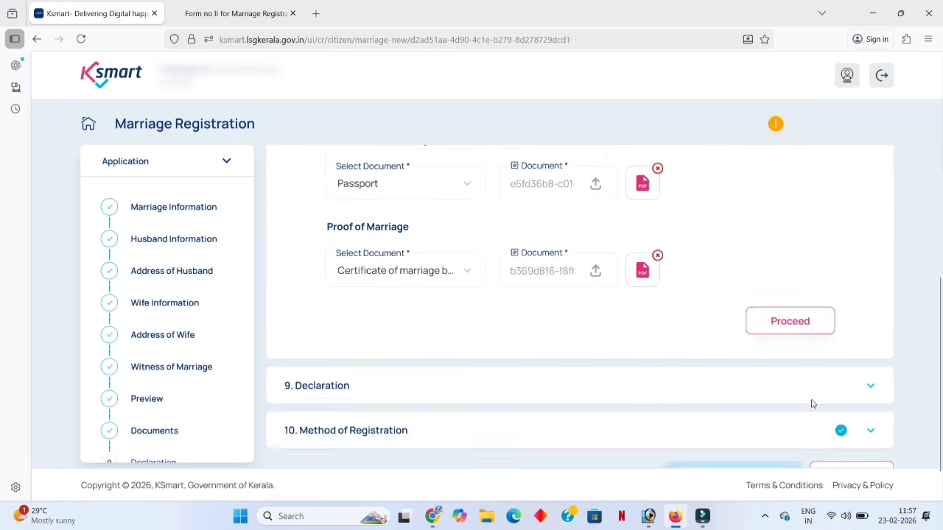
scroll(813, 405, down, 2)
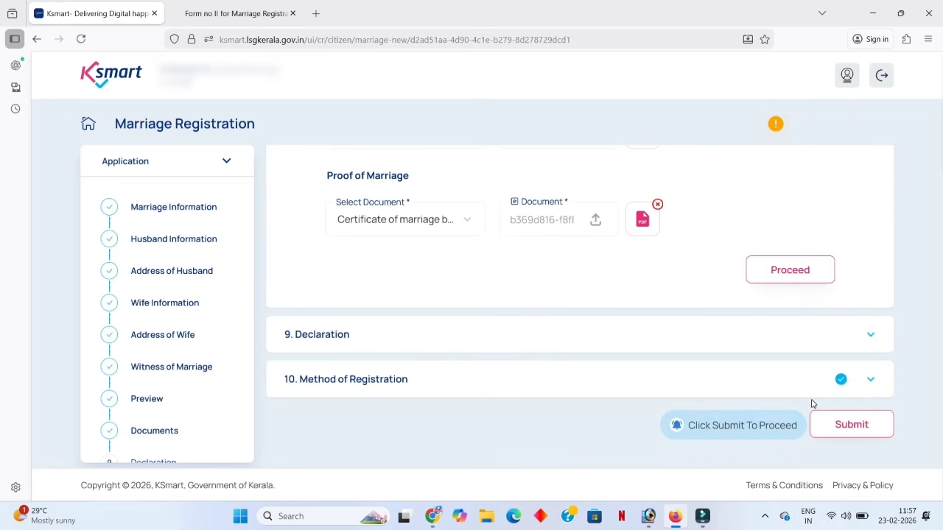
scroll(813, 404, up, 2)
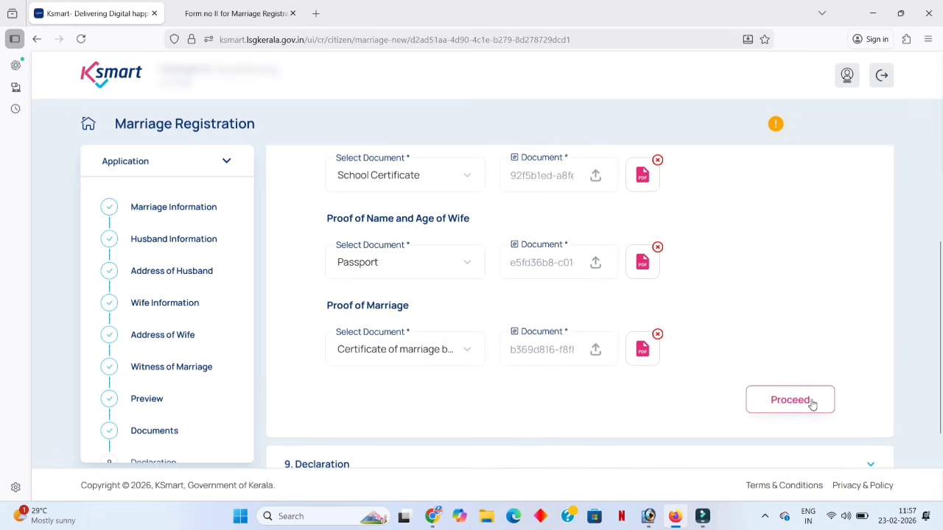
scroll(812, 404, up, 1)
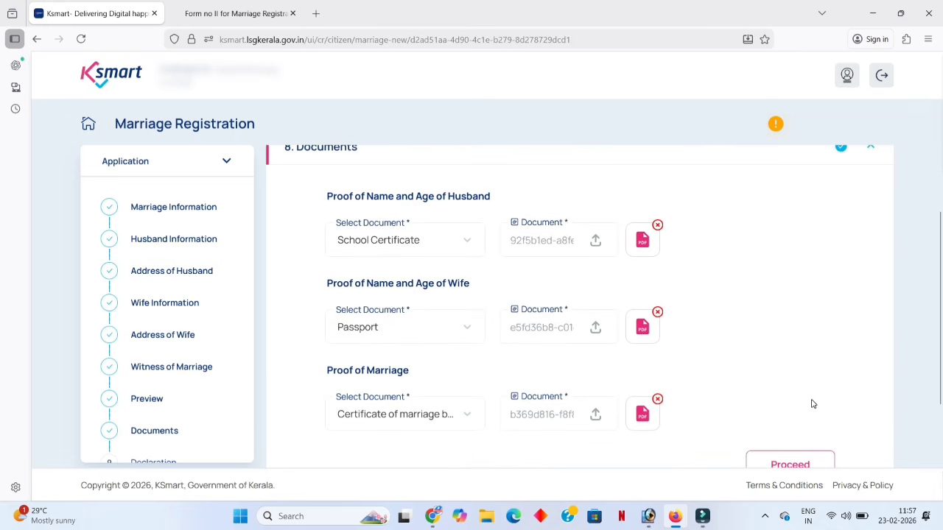
scroll(808, 403, up, 1)
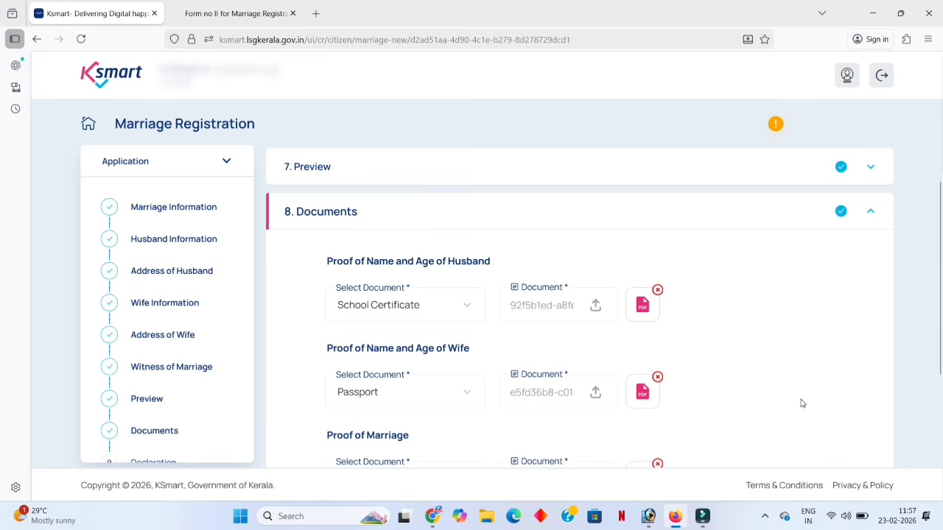
scroll(802, 404, down, 1)
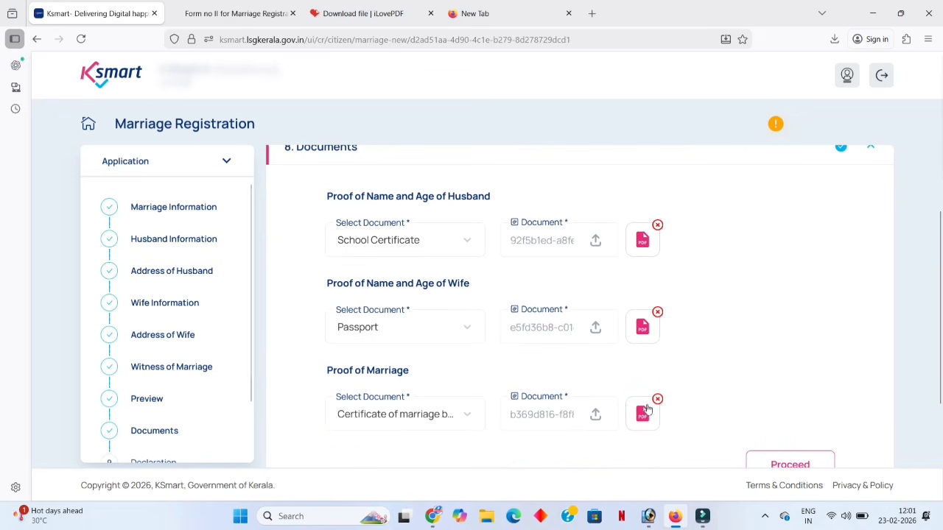
Step: Remove the old Proof of Marriage PDF and upload the new Form No. II file instead
click(657, 399)
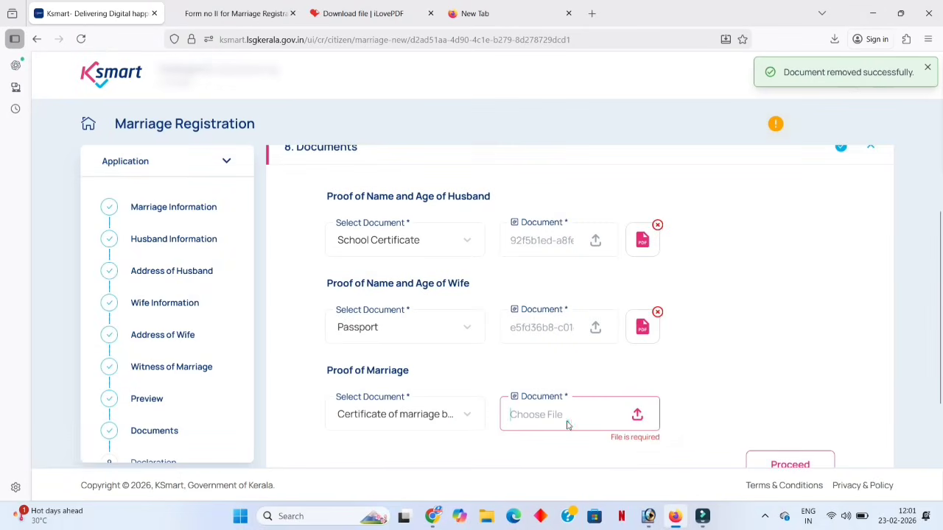
click(568, 426)
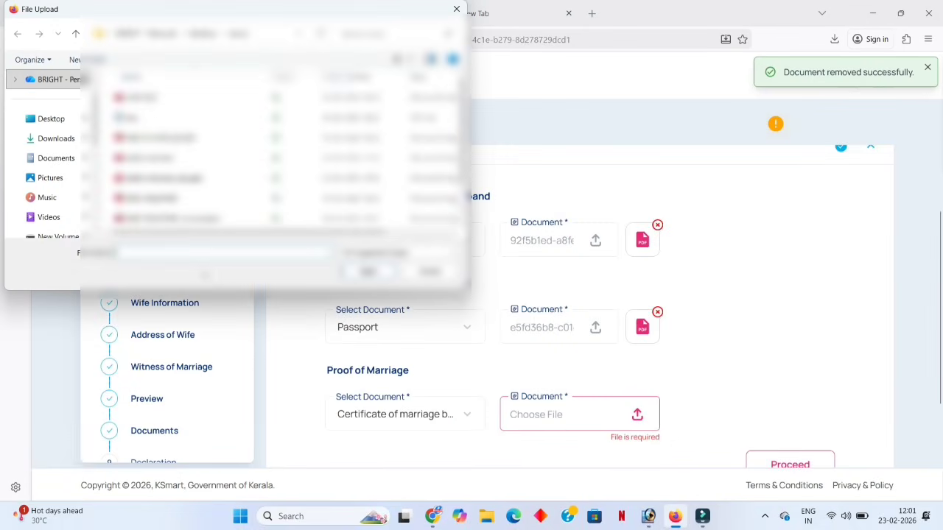
click(164, 182)
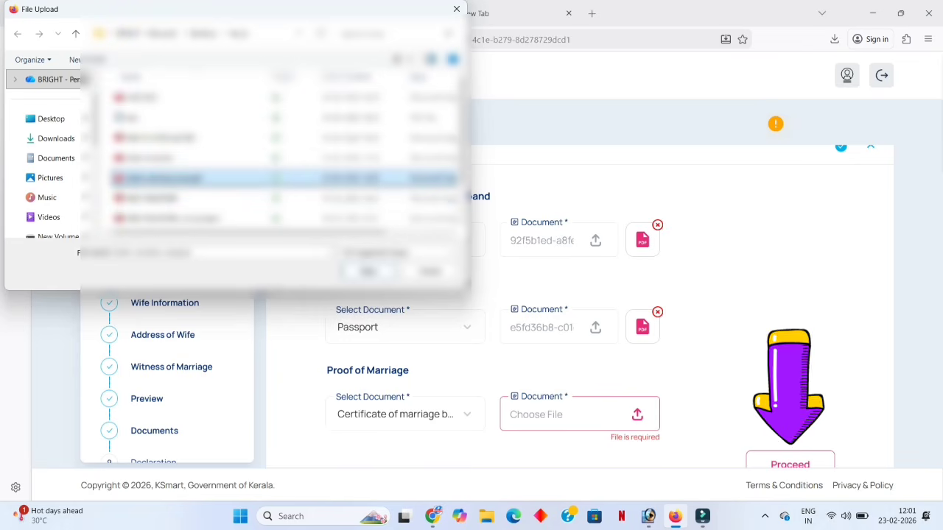
click(361, 273)
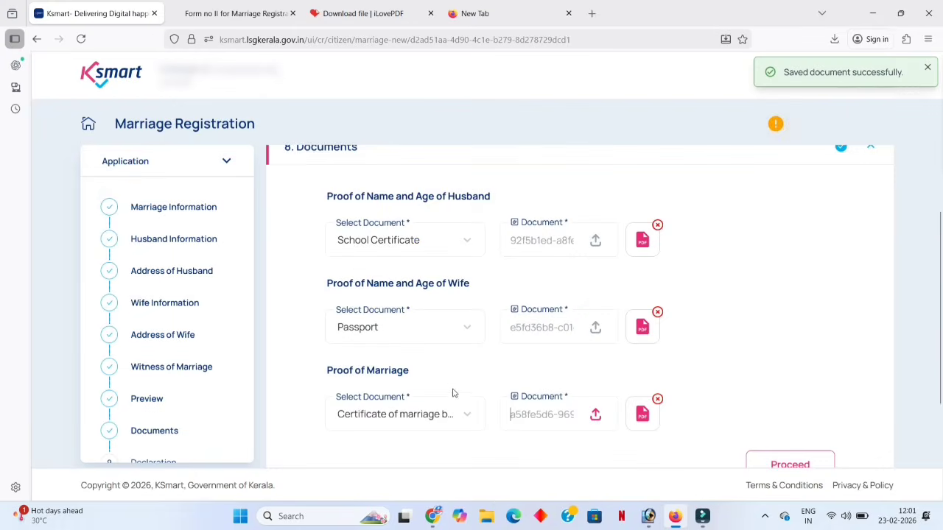
scroll(773, 353, down, 3)
Step: Save the documents, accept the declaration statements, and continue to 10. Method of Registration
click(783, 347)
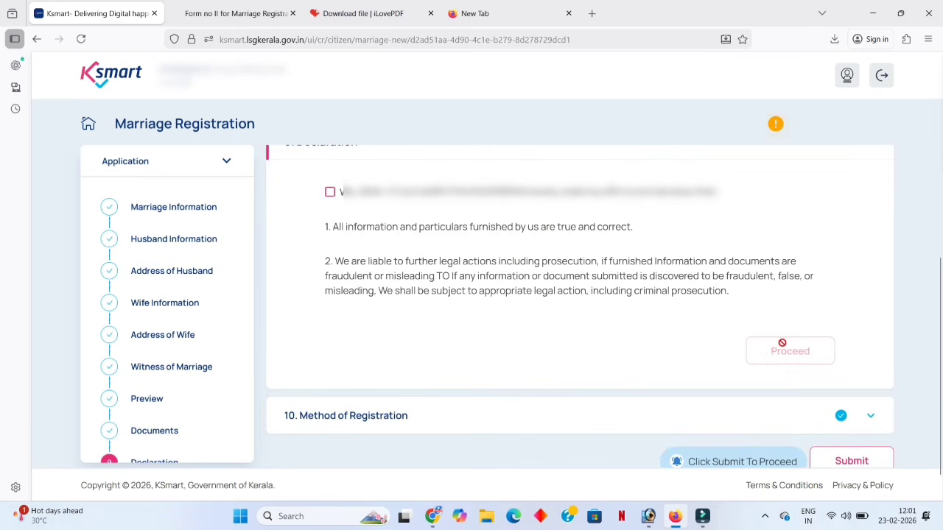
click(330, 193)
scroll(332, 197, up, 3)
scroll(582, 310, down, 3)
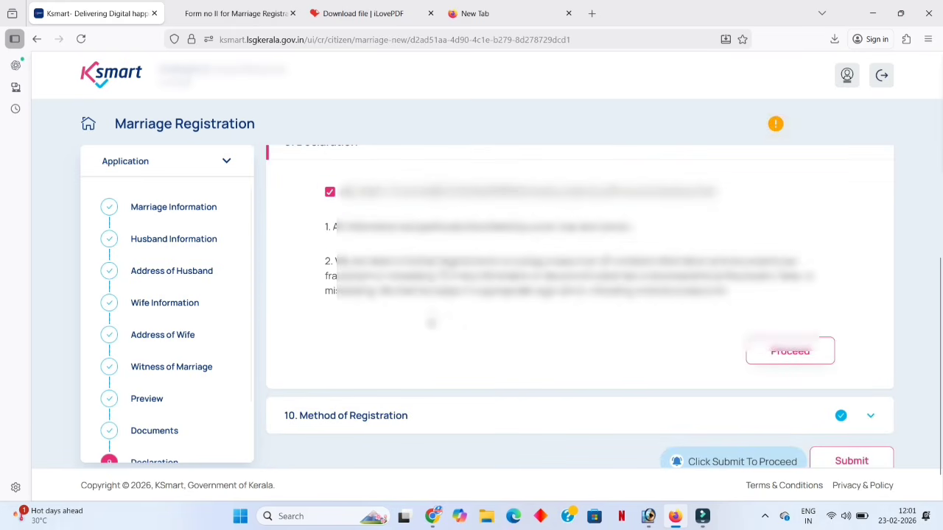
click(779, 359)
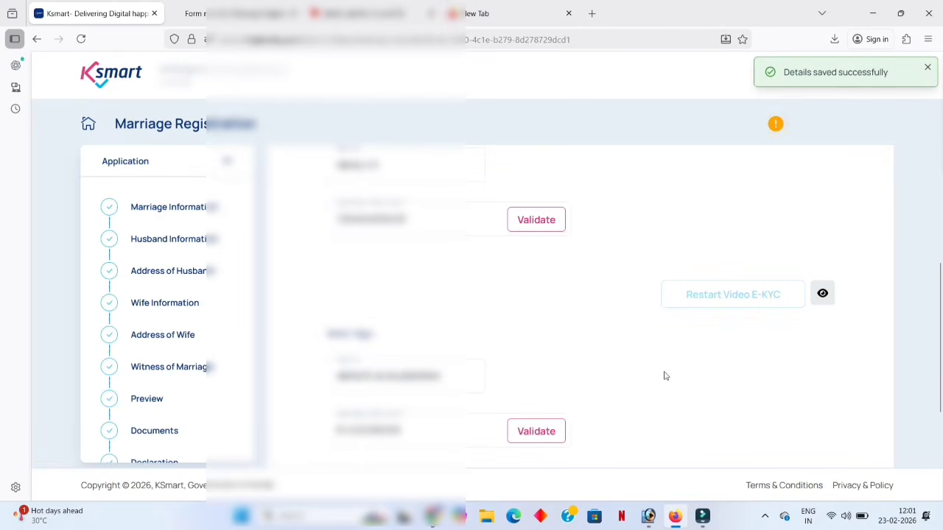
scroll(647, 378, down, 1)
scroll(746, 282, up, 3)
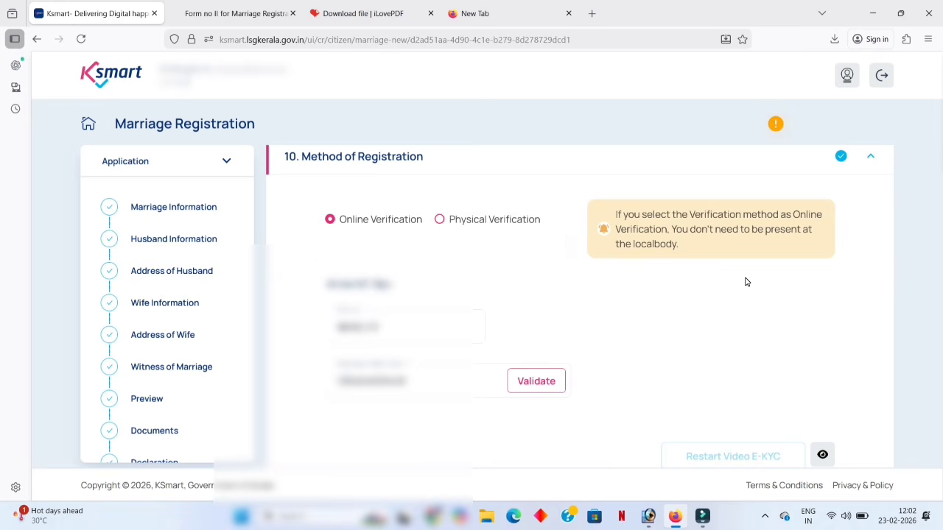
Step: Watch both recorded video e-KYC clips, closing each Recorded Video popup
scroll(708, 306, down, 3)
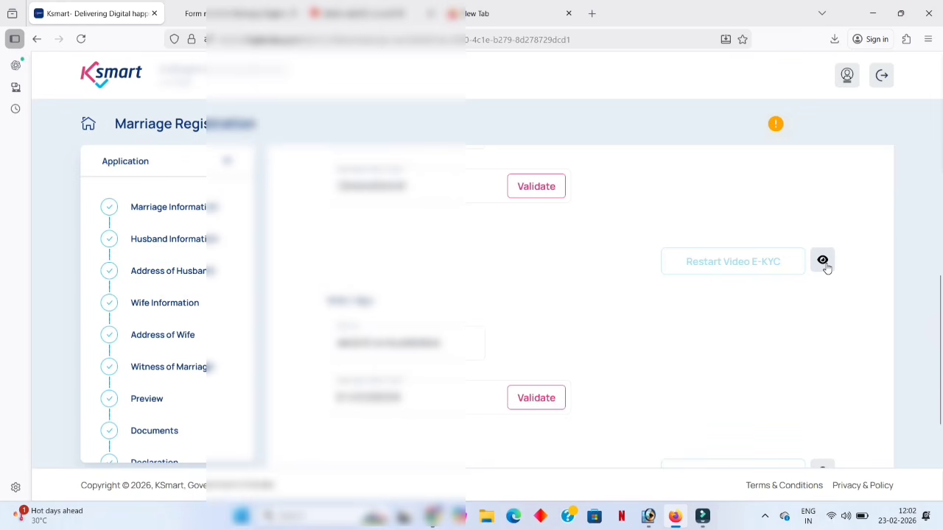
scroll(792, 386, down, 3)
scroll(792, 385, up, 3)
click(823, 261)
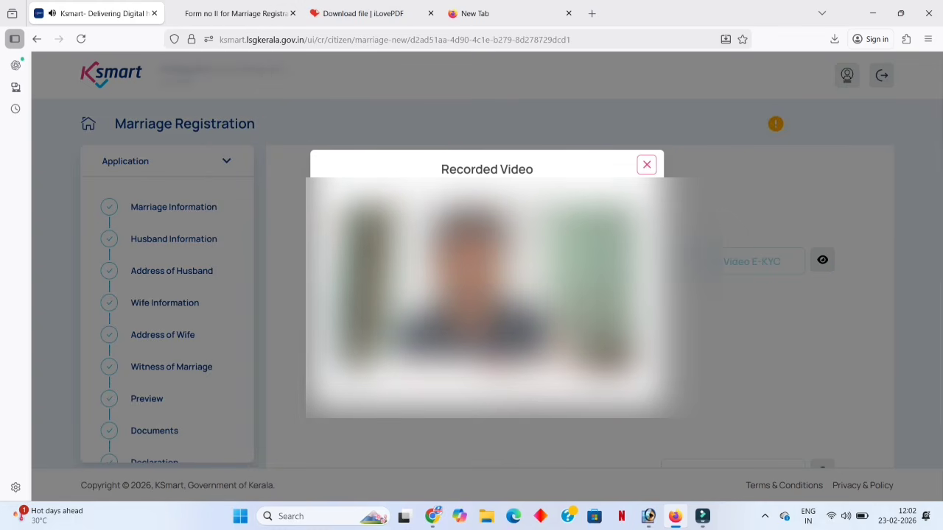
click(648, 167)
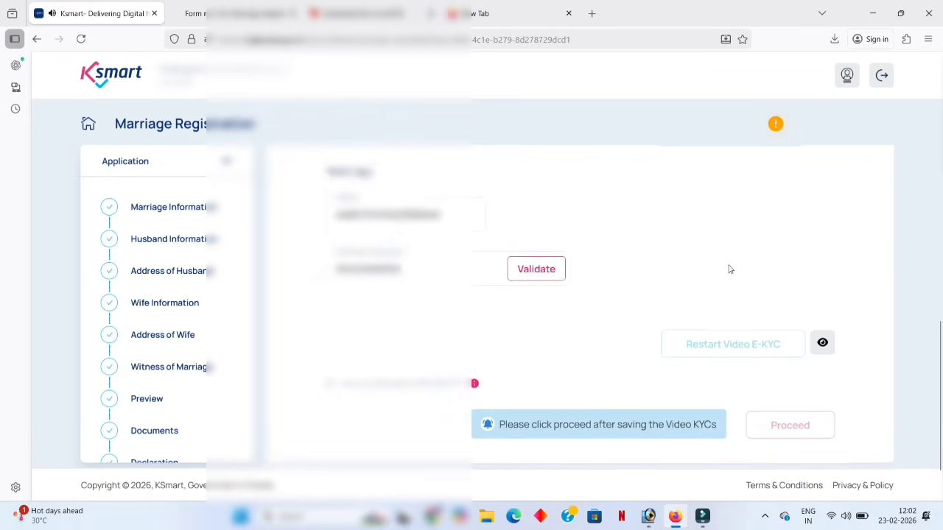
click(823, 349)
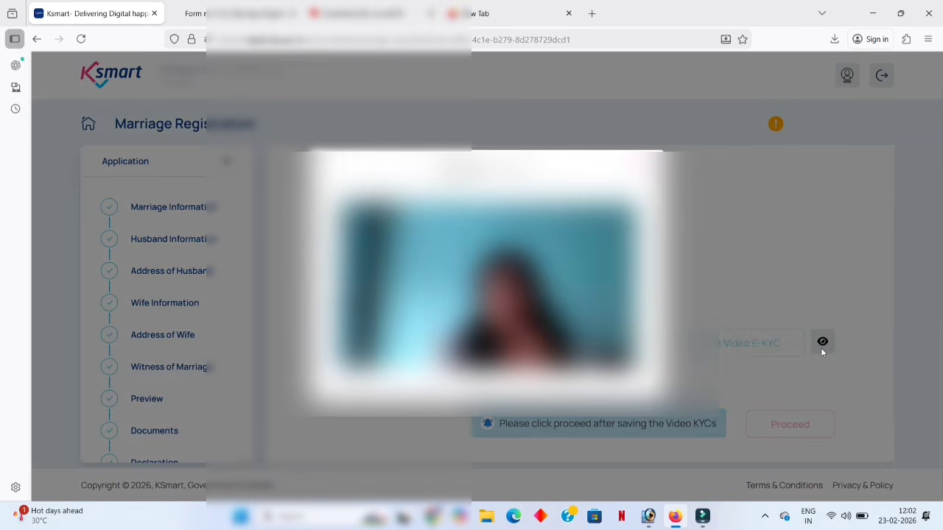
click(589, 429)
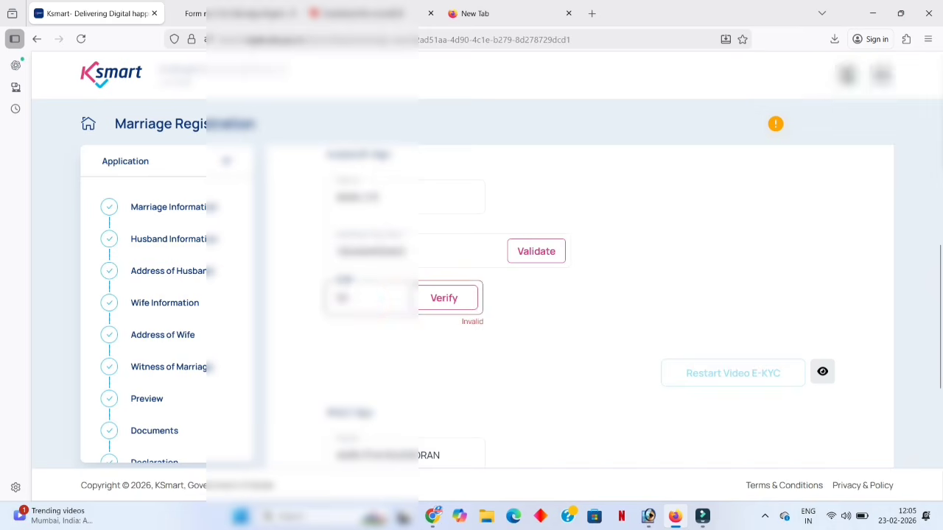
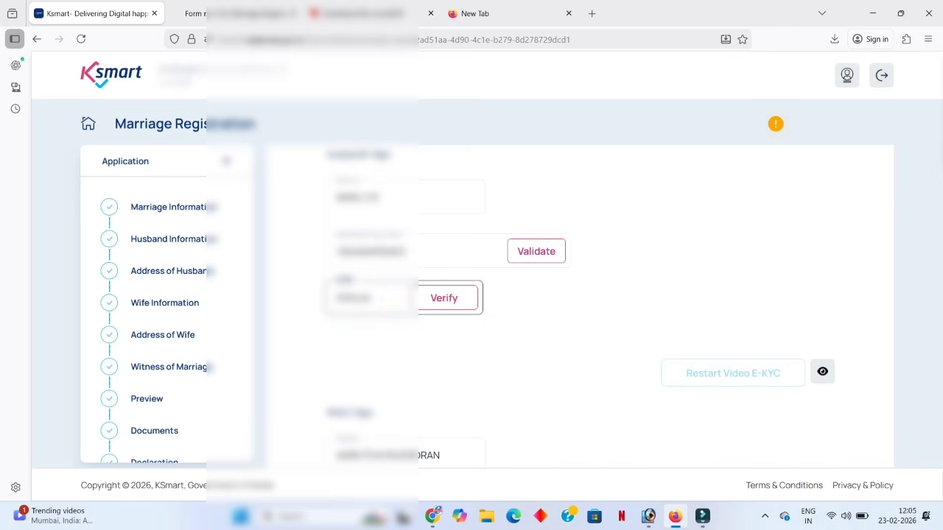
Step: Verify the first applicant's OTP, re-entering the code after an Invalid result
click(445, 297)
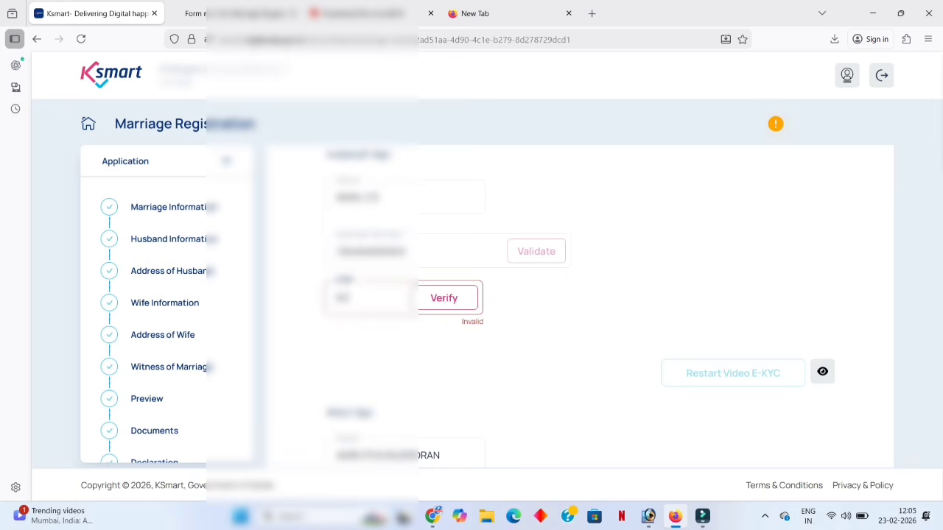
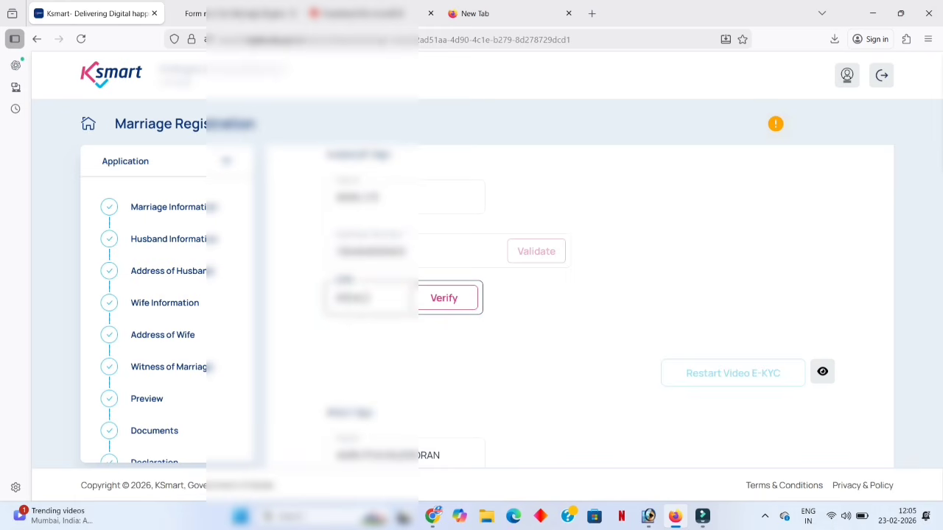
click(439, 297)
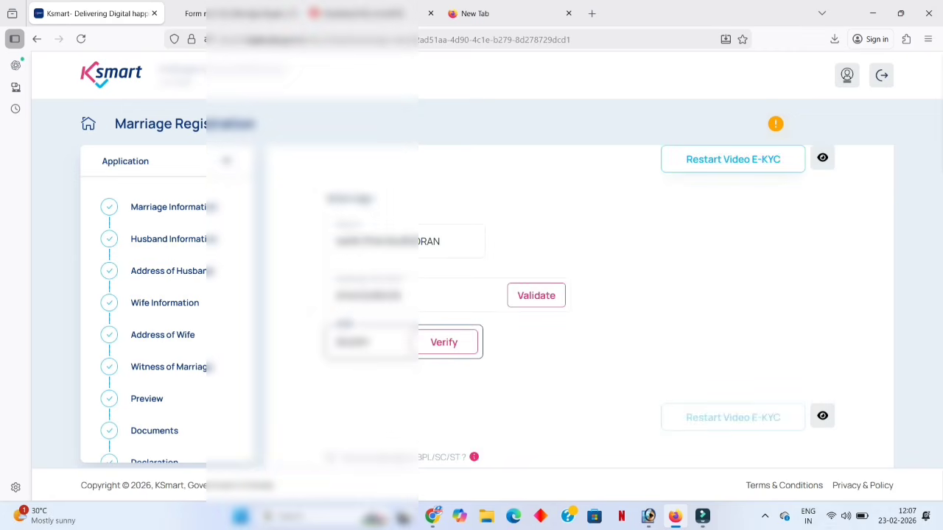
Step: Verify the second applicant's OTP so KYC Verified appears for both
click(434, 349)
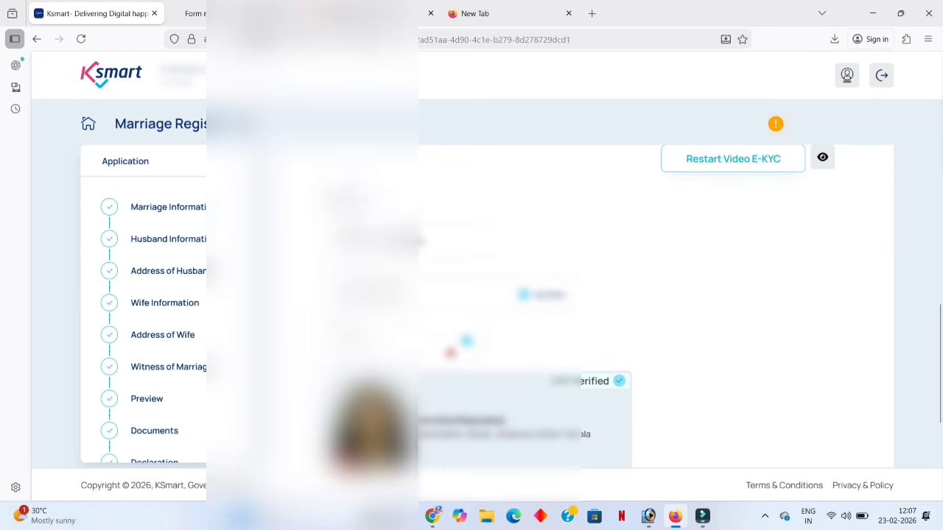
scroll(452, 356, down, 3)
scroll(452, 358, down, 2)
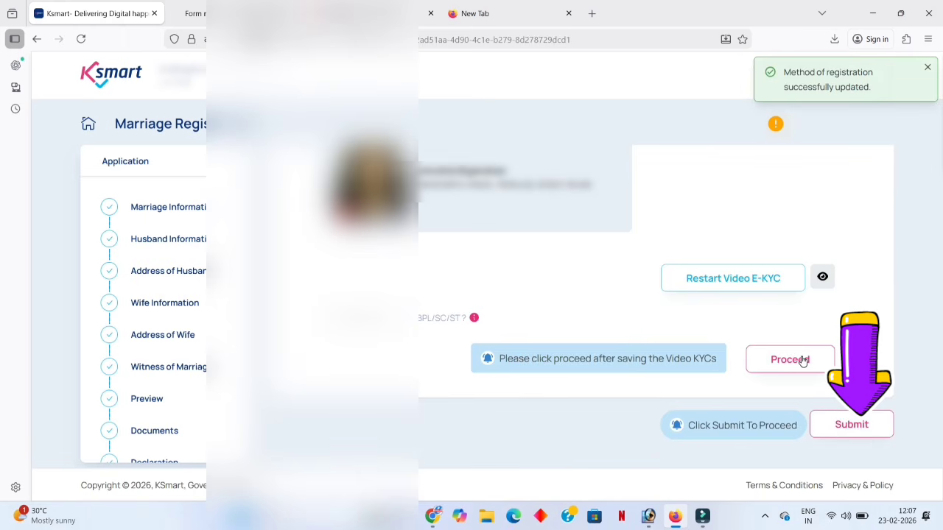
Step: Submit the corrected marriage application and go from its acknowledgement back to My Applications
click(849, 425)
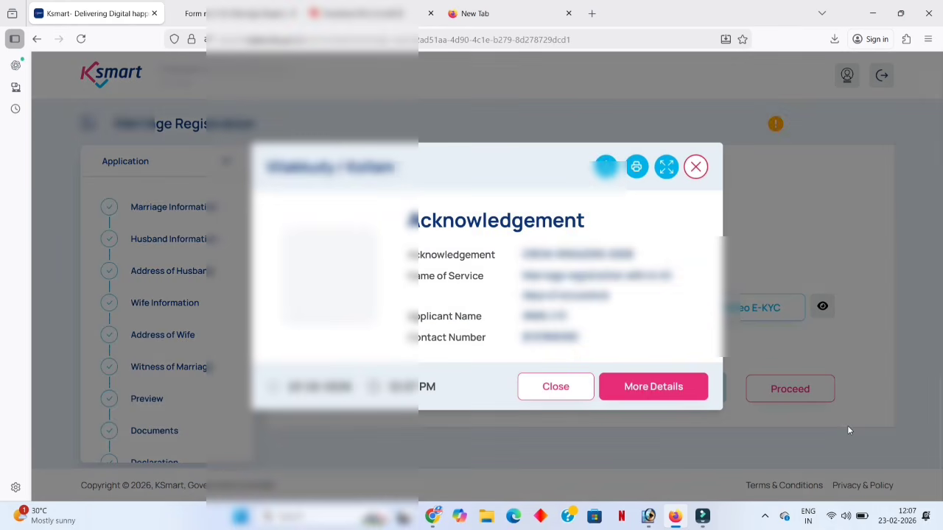
click(669, 387)
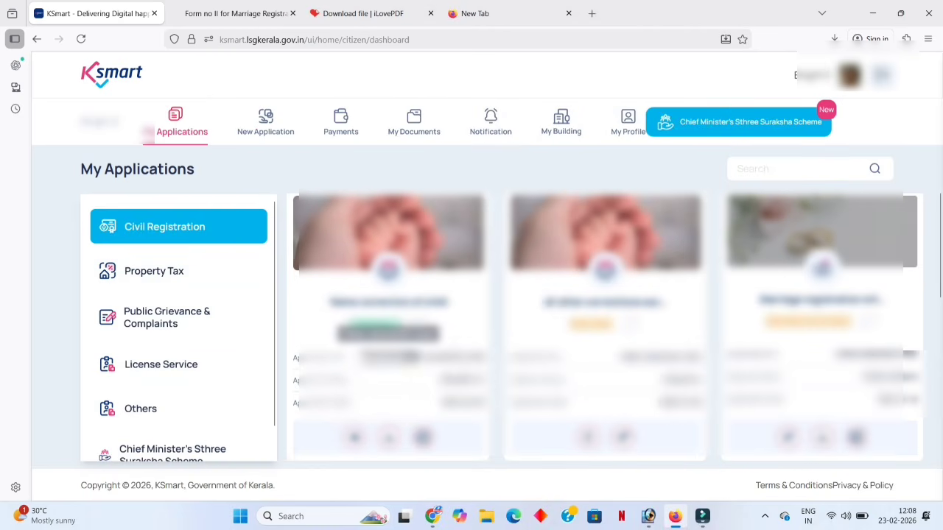
Step: Reload the Civil Registration applications list on My Applications
scroll(483, 356, down, 2)
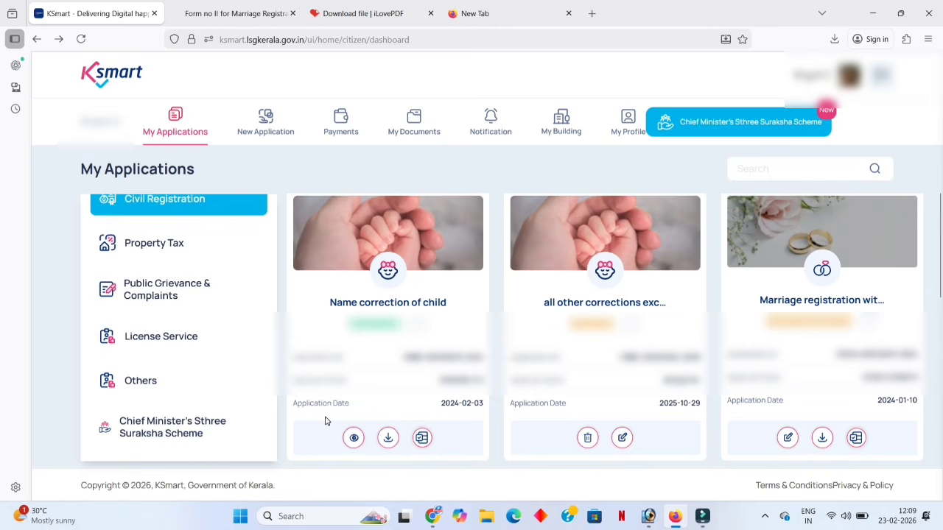
click(164, 201)
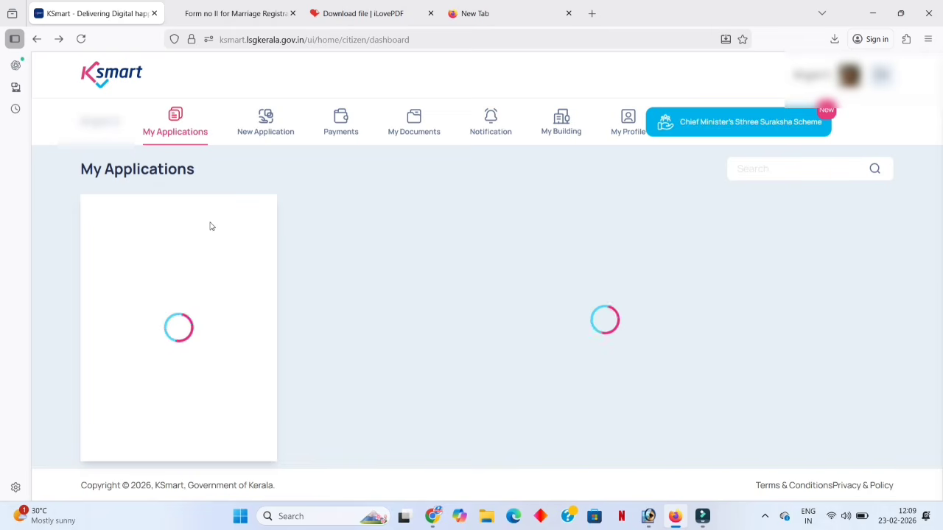